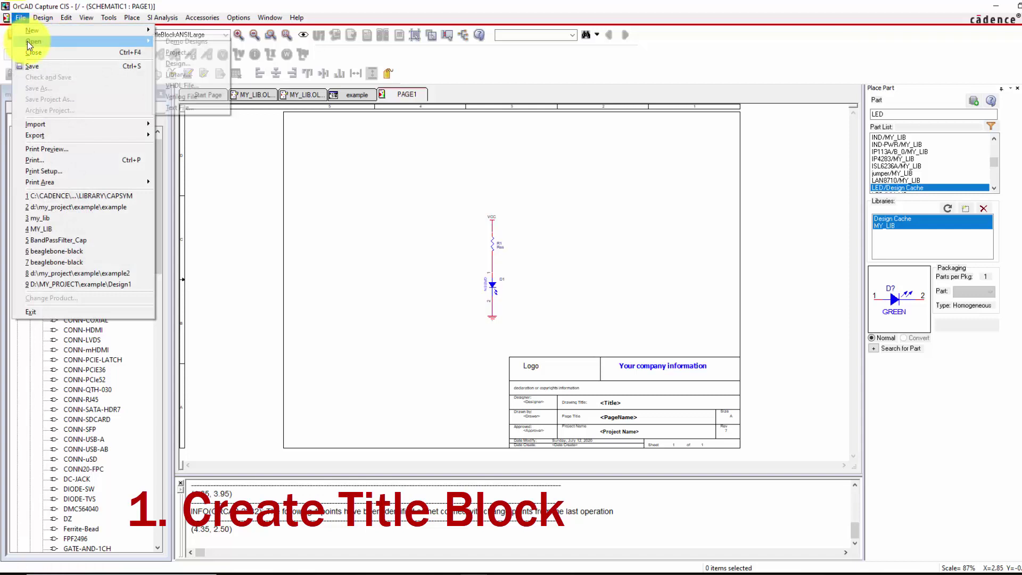
- Open the capsym library from the SPB_17.2\tools\capture\library folder inside the Cadence installation on the C: drive
click(181, 75)
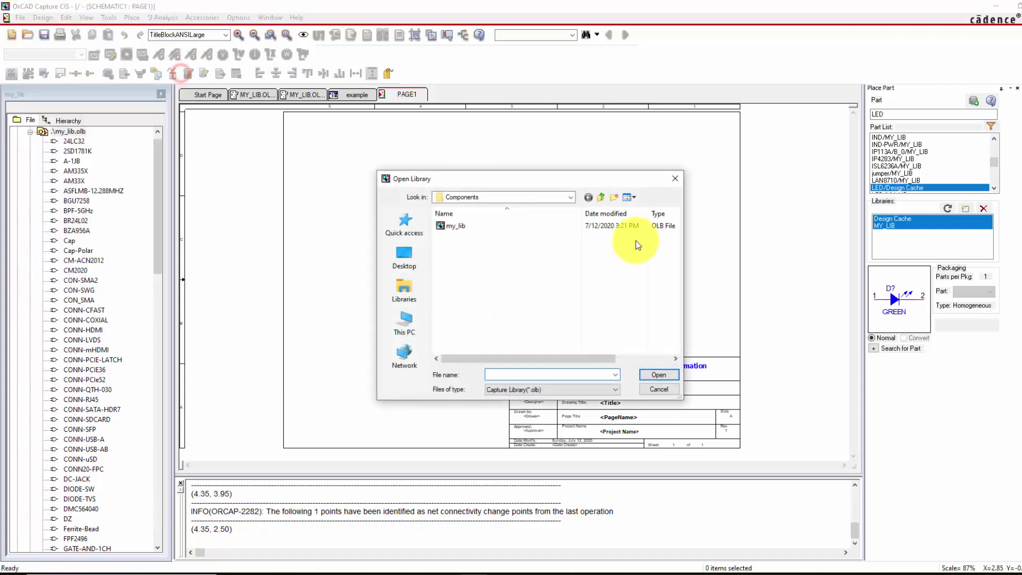
click(403, 319)
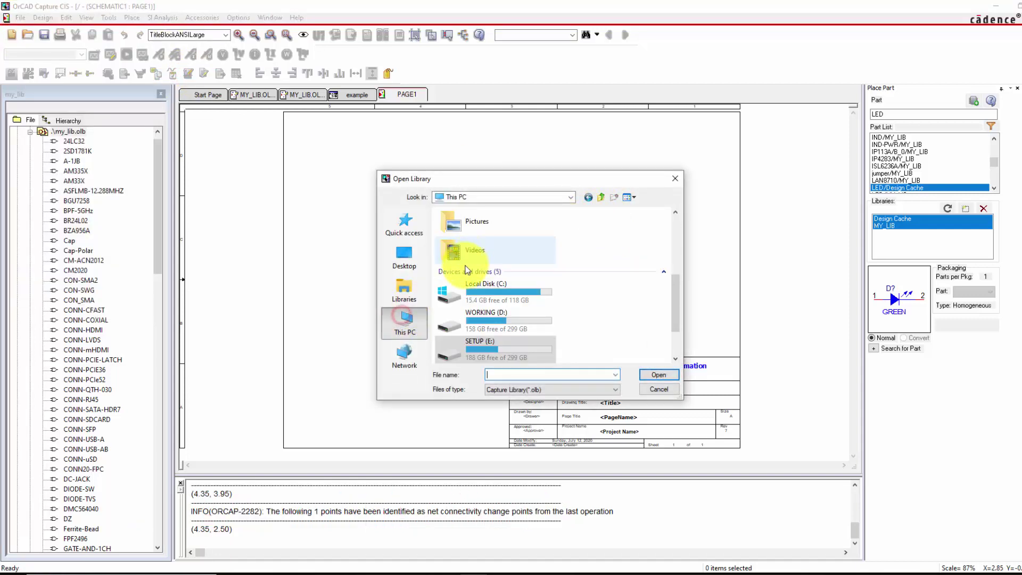
double_click(458, 274)
double_click(479, 237)
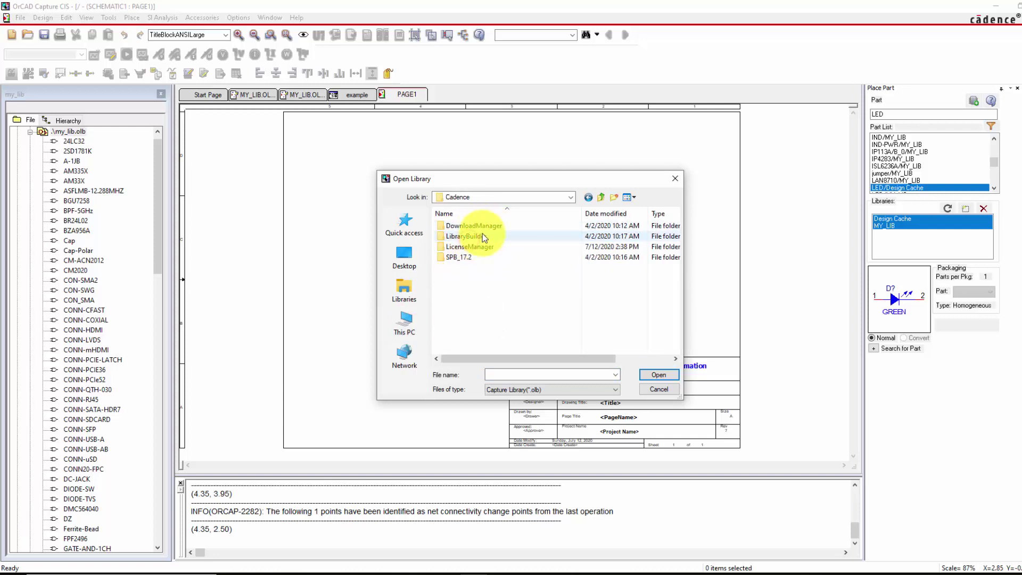
double_click(477, 248)
key(BackSpace)
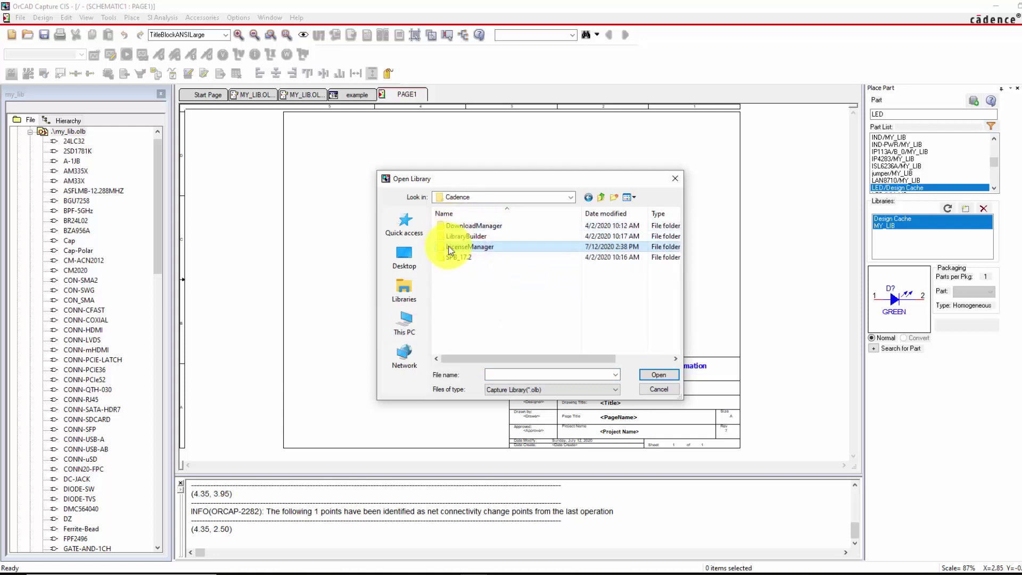
double_click(458, 257)
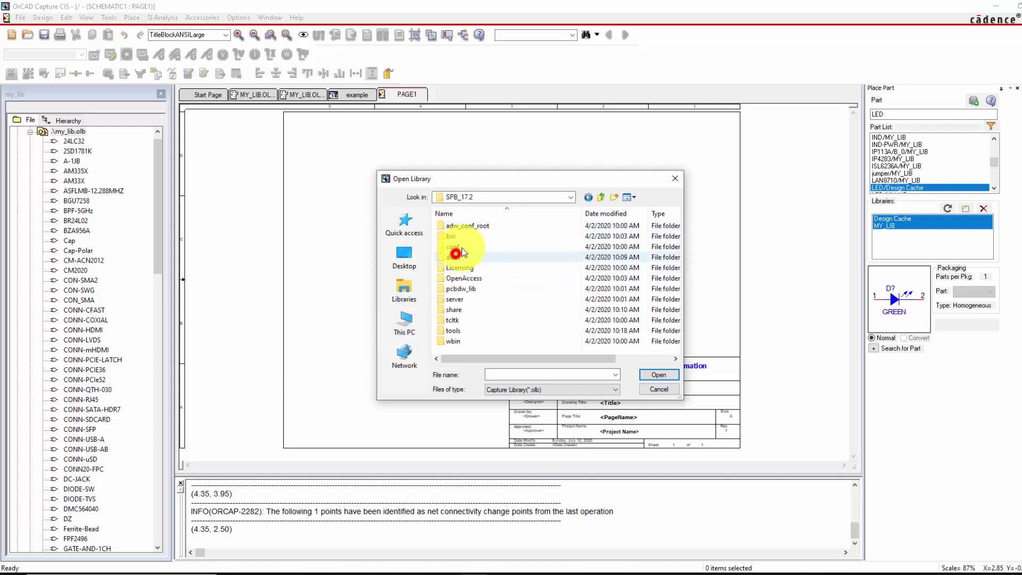
double_click(455, 330)
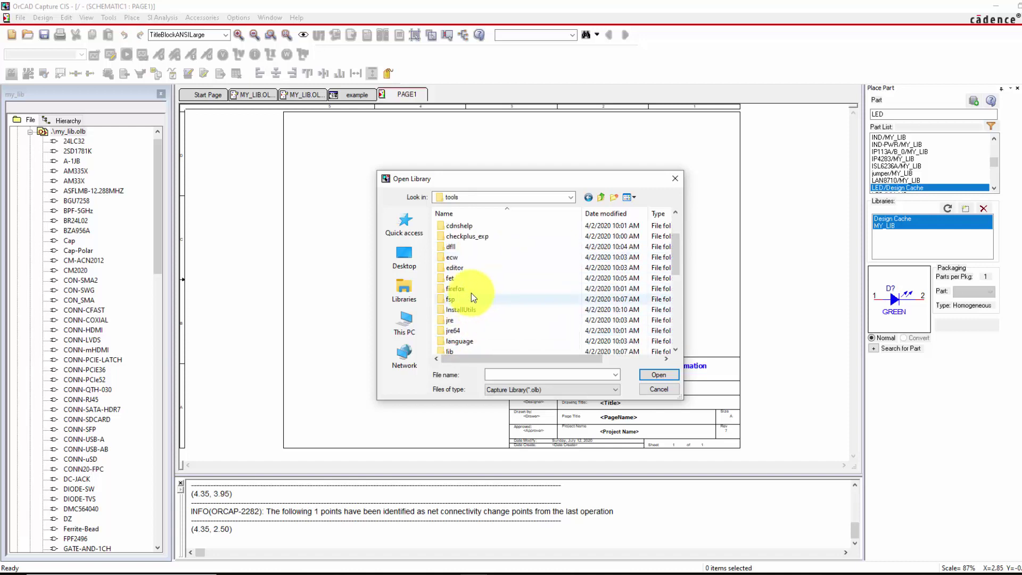
double_click(458, 267)
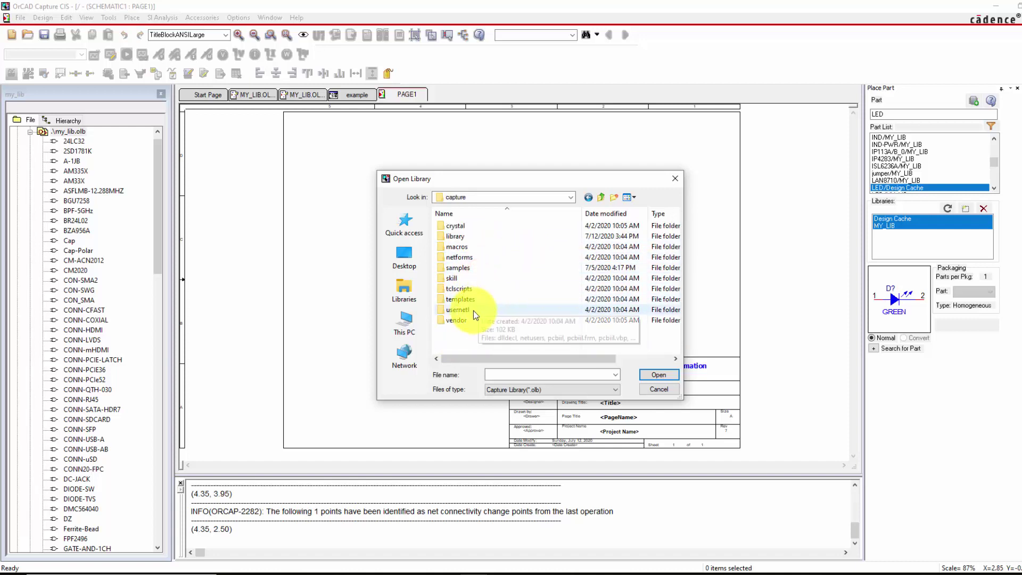
double_click(471, 237)
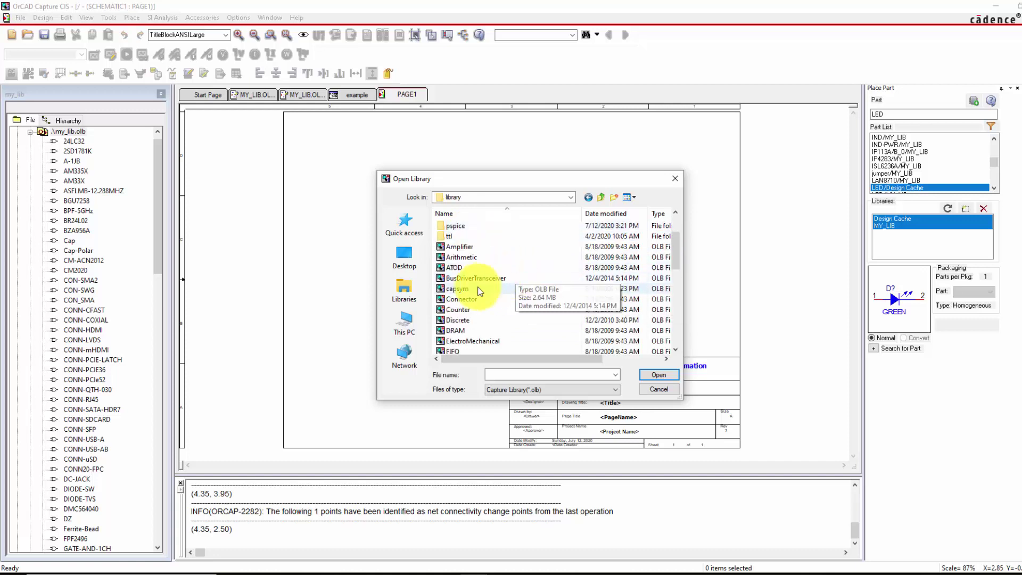
click(462, 289)
double_click(462, 289)
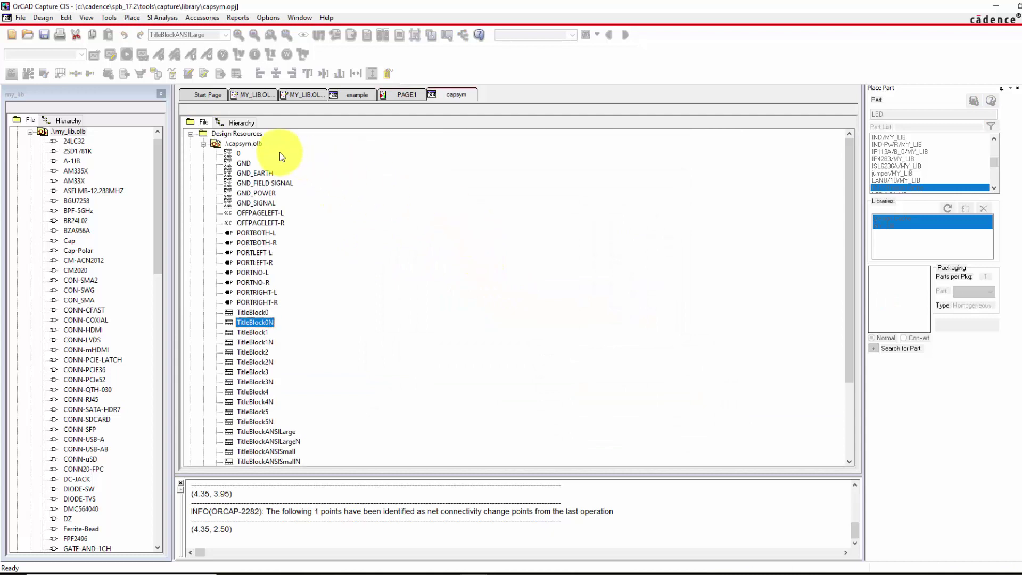
- Examine the capsym library's contents and its TitleBlock0, TitleBlock0N, TitleBlock1 and TitleBlock3 symbols
click(257, 147)
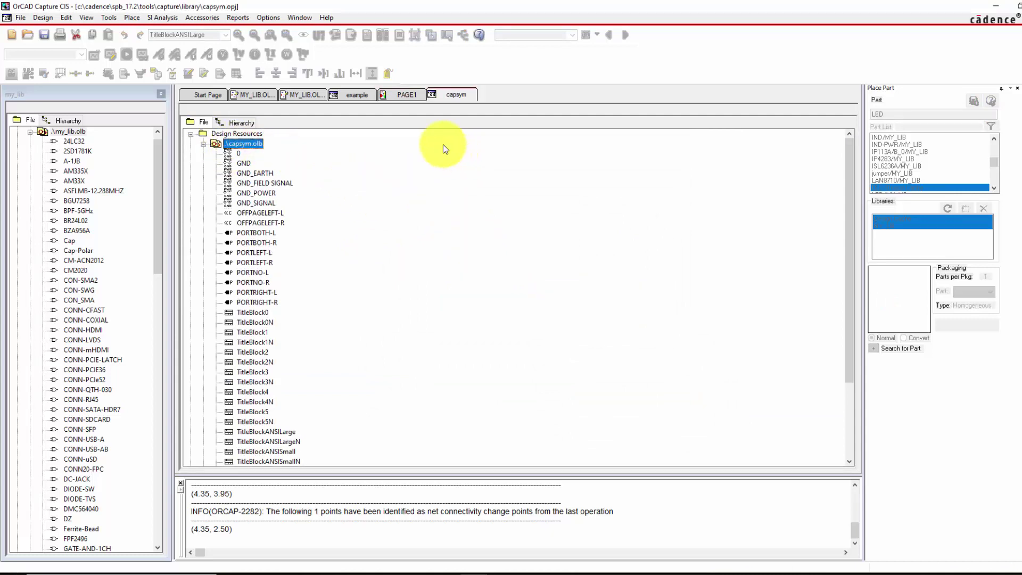
scroll(365, 255, down, 2)
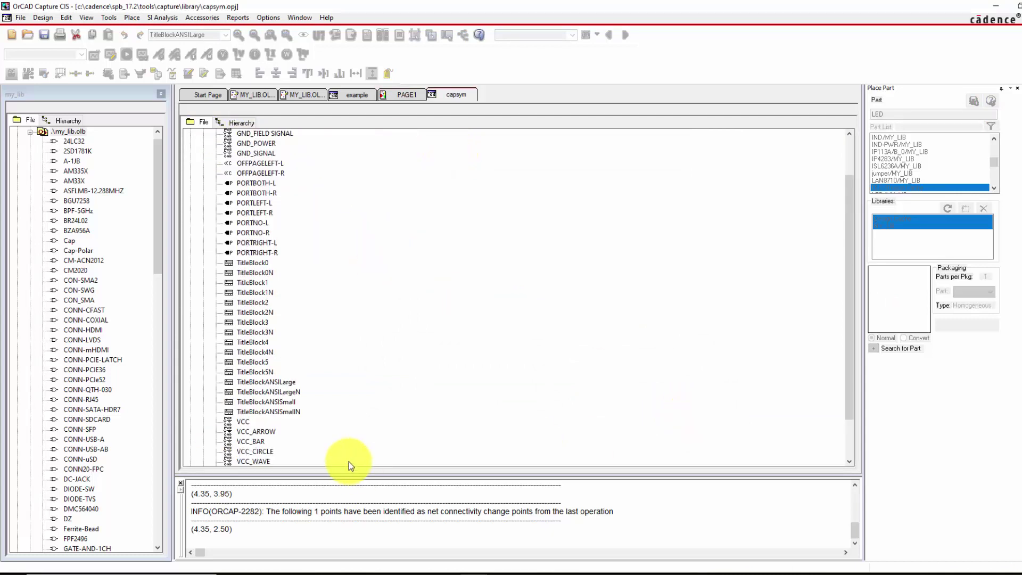
scroll(354, 399, down, 2)
scroll(338, 306, up, 5)
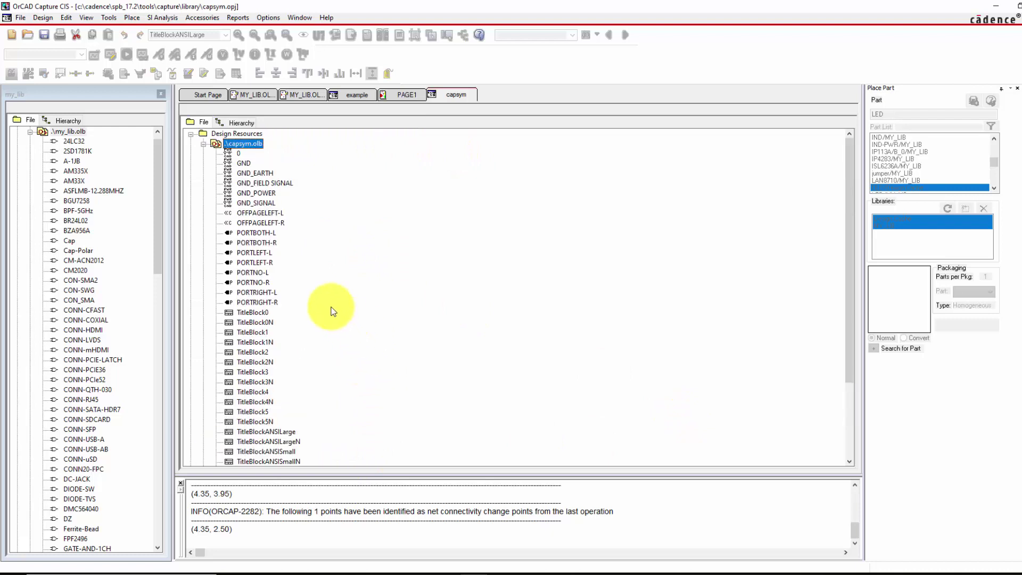
double_click(248, 313)
scroll(365, 267, up, 2)
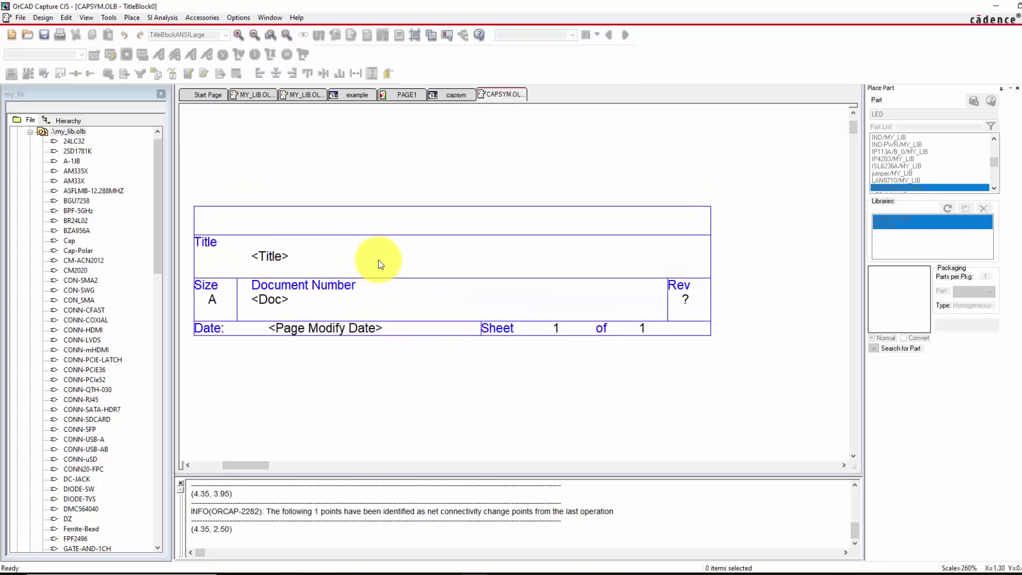
click(444, 96)
double_click(255, 318)
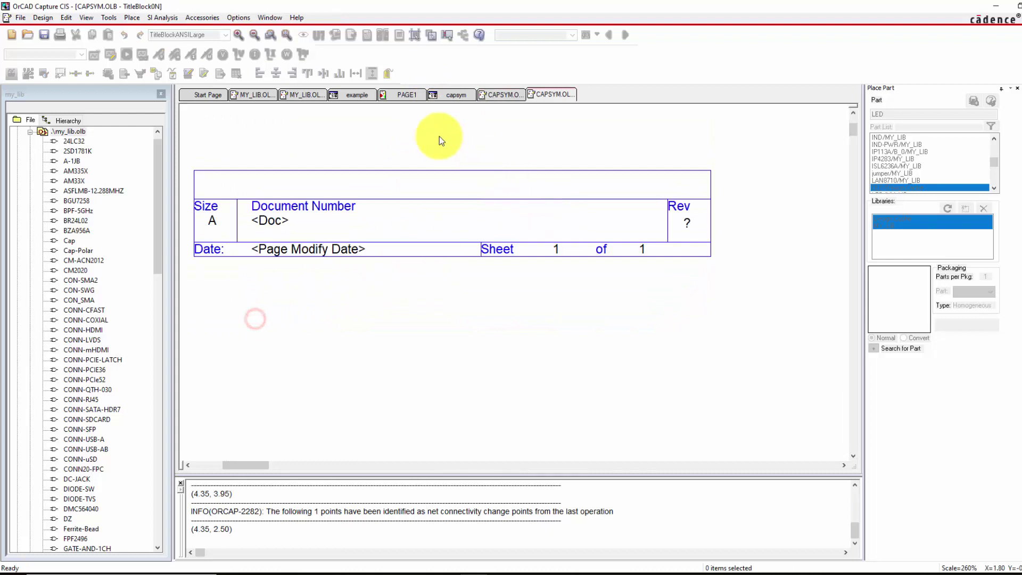
click(454, 95)
double_click(248, 328)
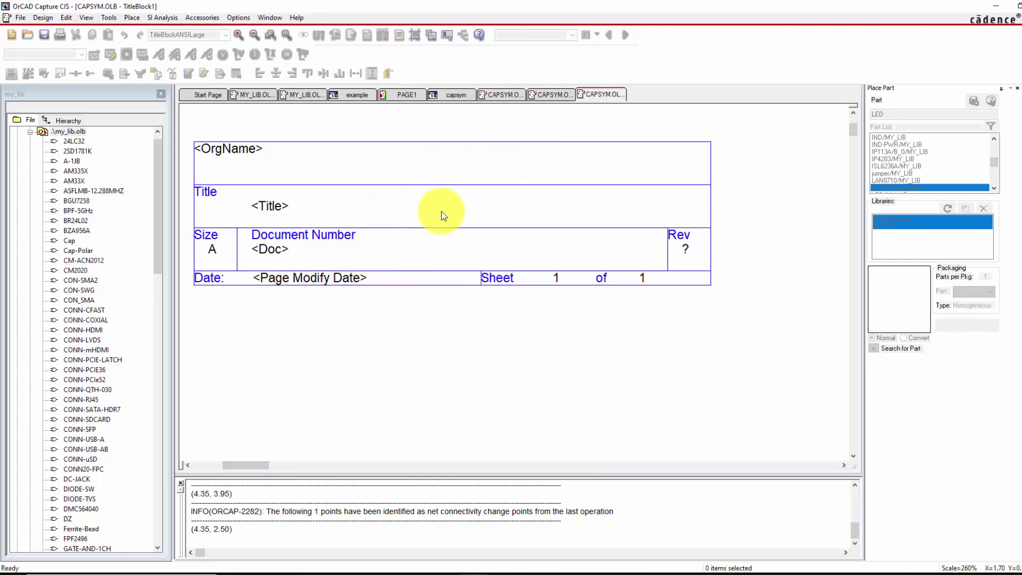
click(453, 95)
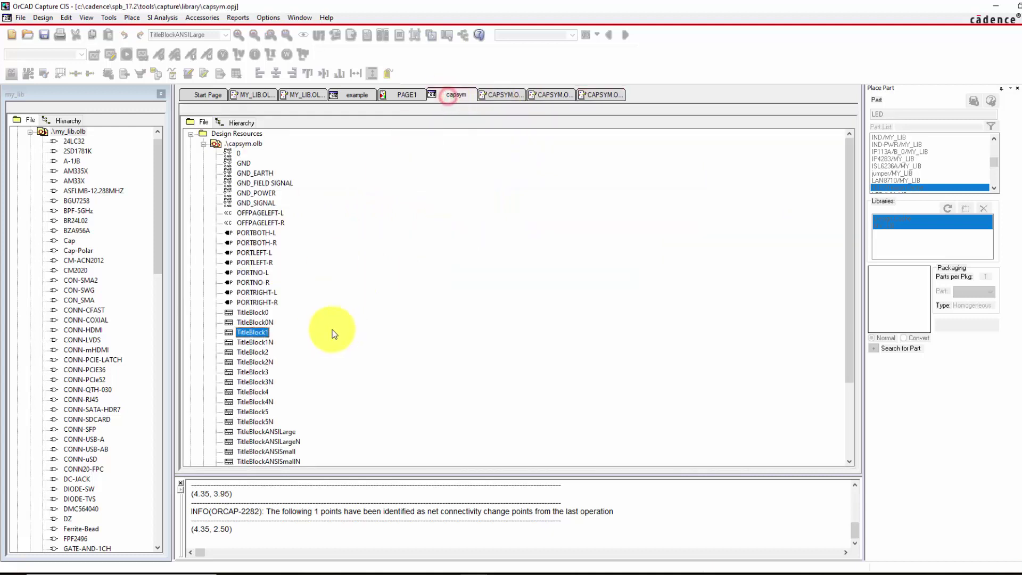
double_click(253, 372)
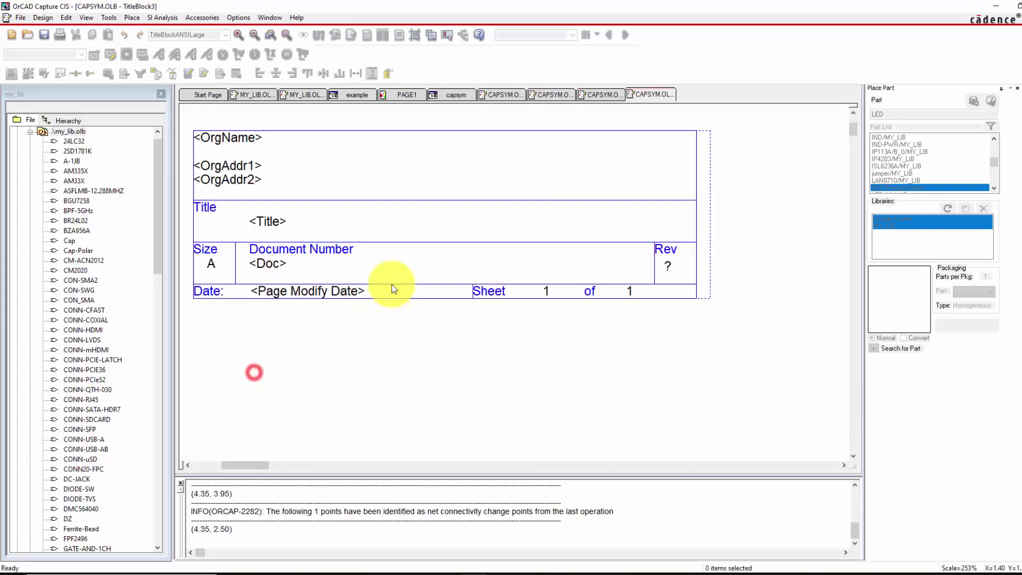
click(457, 94)
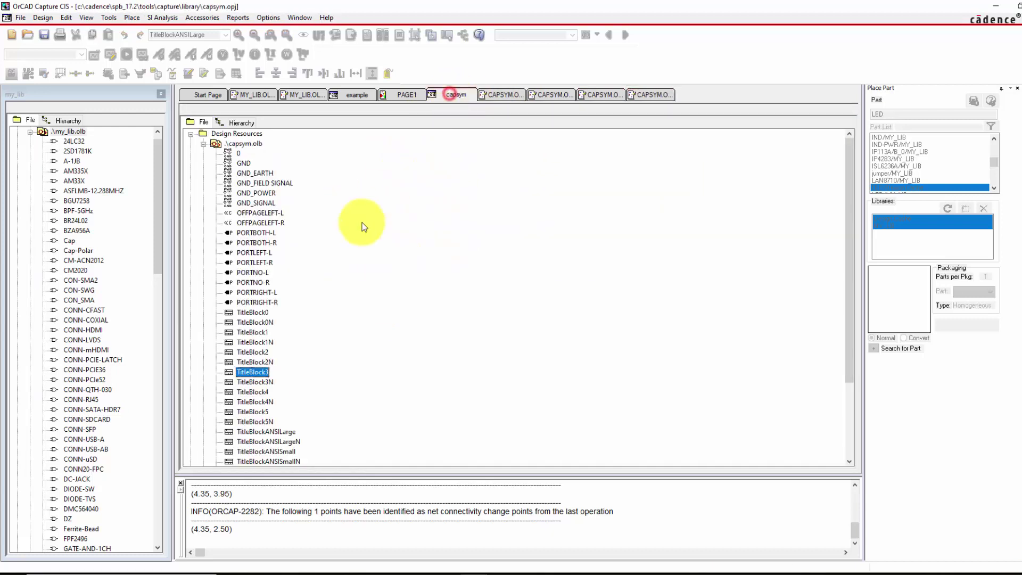
- Copy TitleBlock1 from the capsym library into the my_lib library and locate the copy there
right_click(251, 369)
click(245, 372)
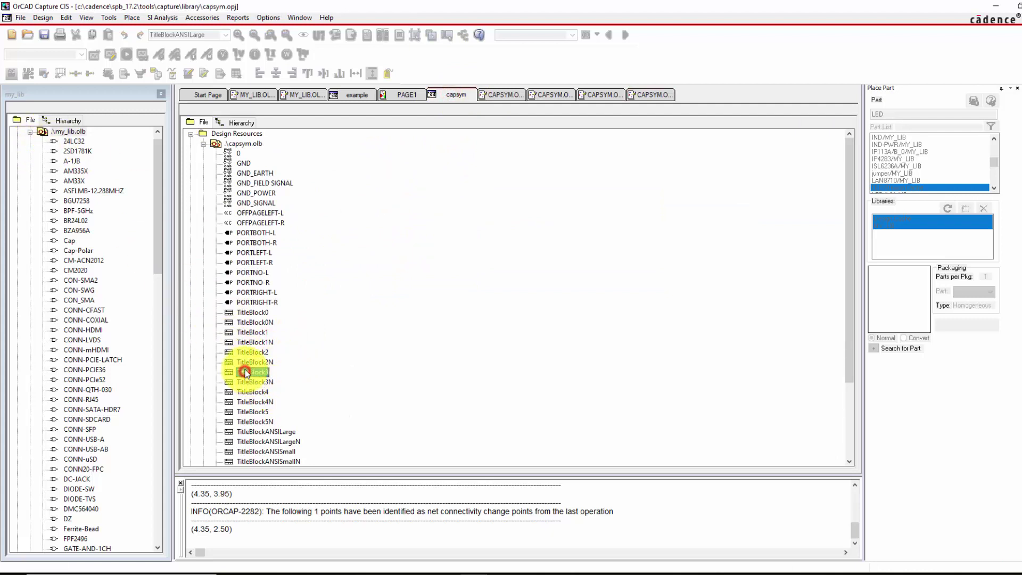
drag(245, 372, 129, 308)
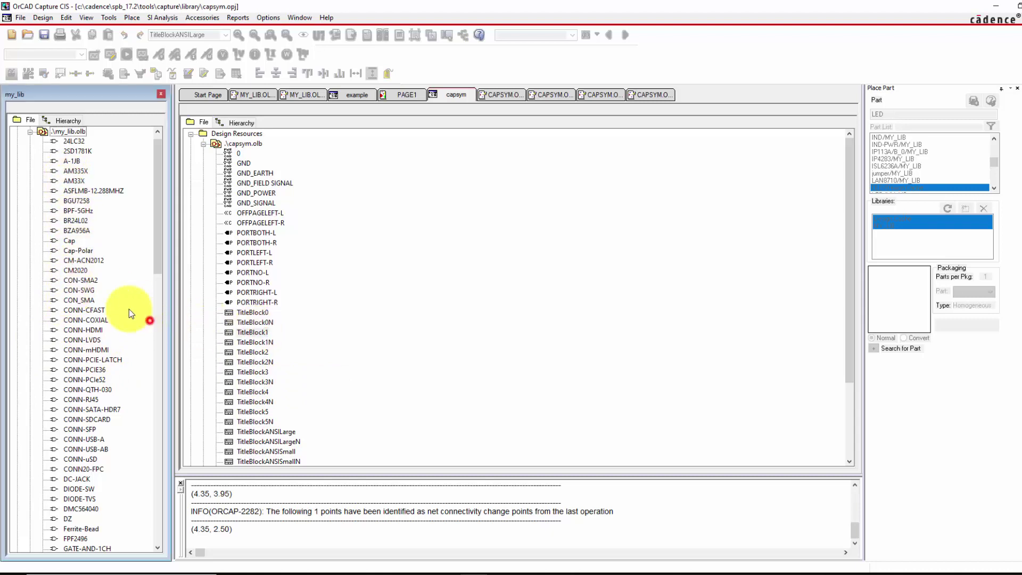
right_click(73, 132)
click(122, 228)
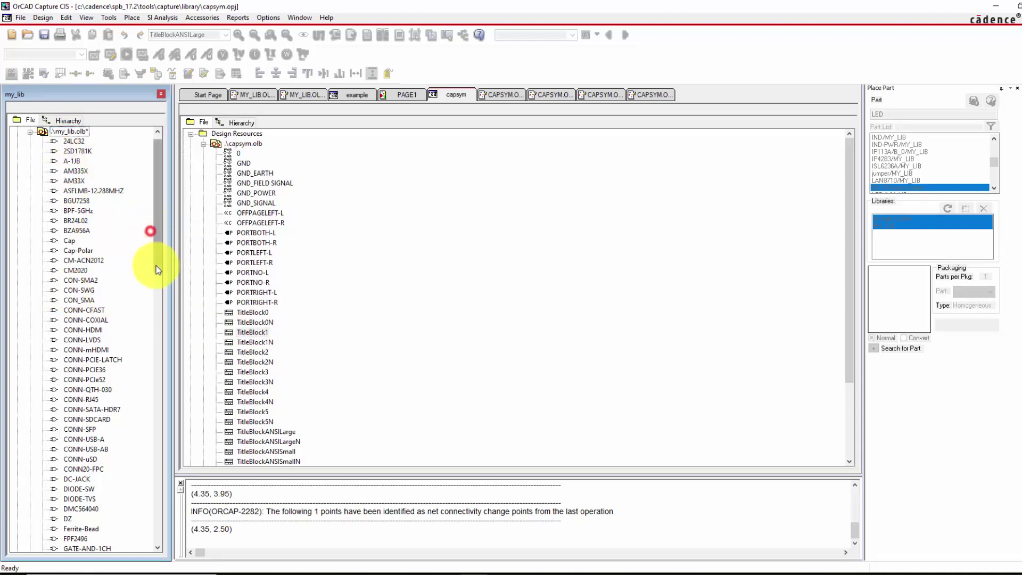
drag(154, 256, 186, 458)
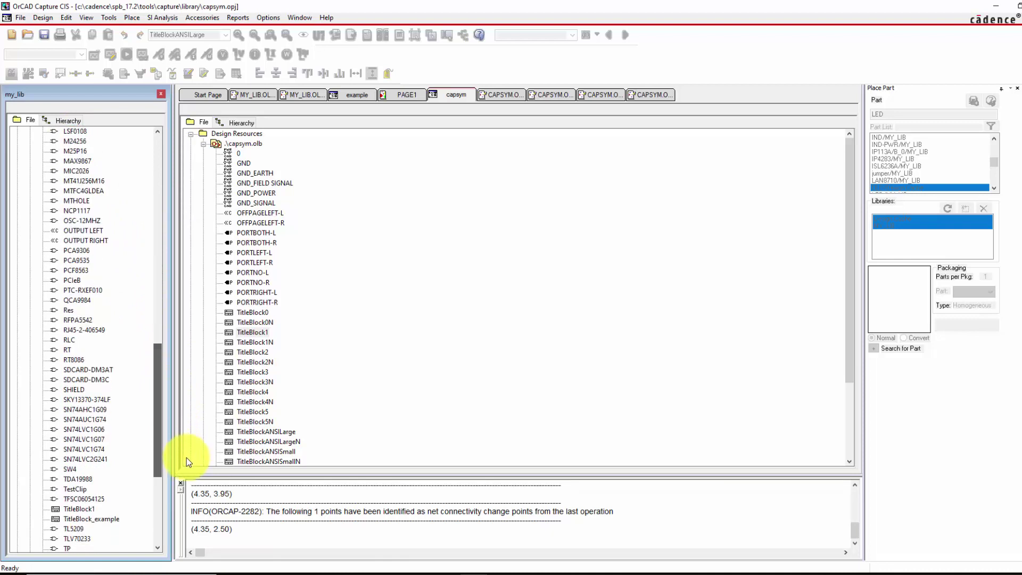
click(85, 510)
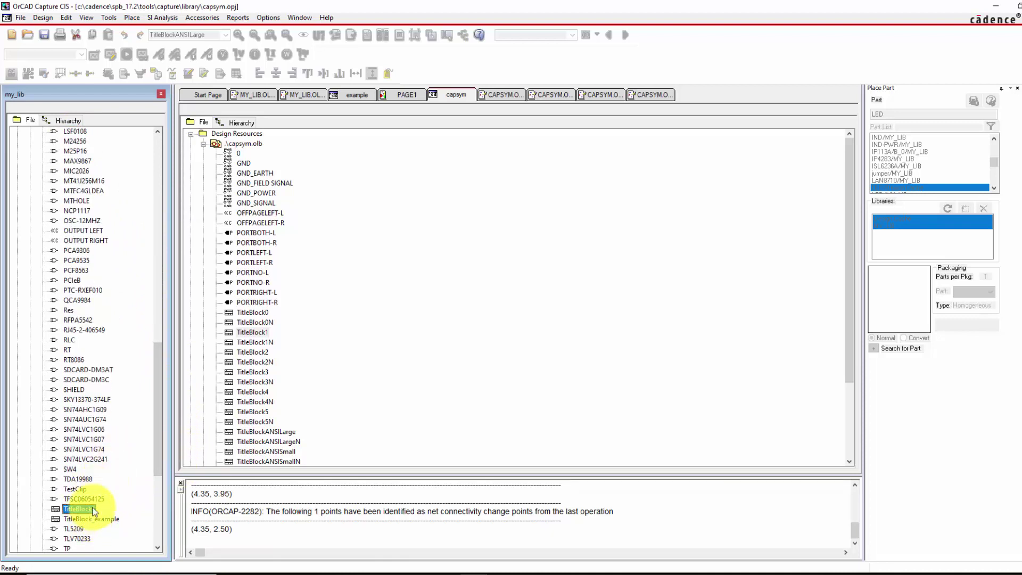
- Copy TitleBlock0 from the capsym library into the my_lib library
click(256, 315)
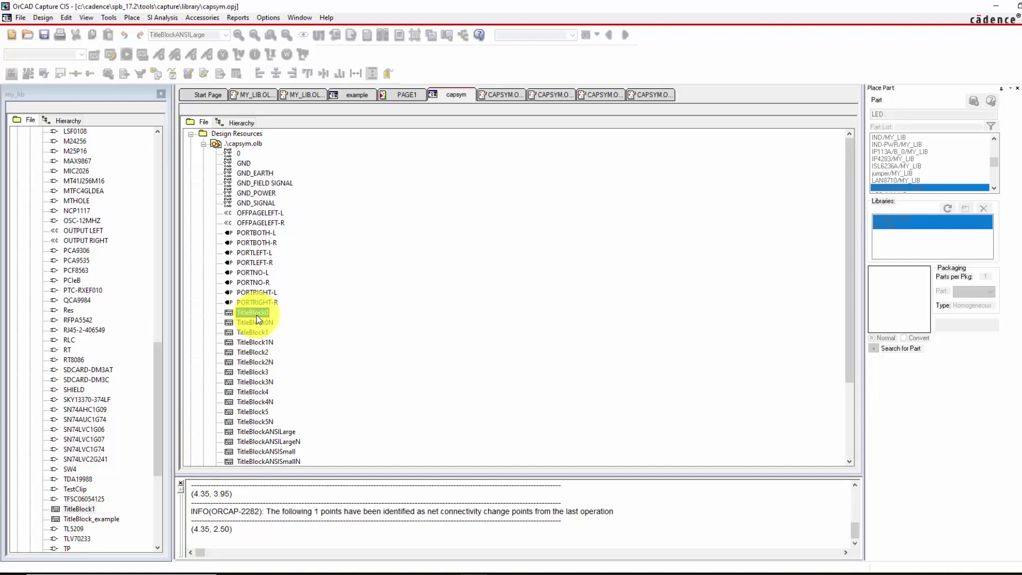
right_click(257, 317)
click(352, 296)
drag(158, 373, 130, 165)
click(72, 142)
right_click(72, 142)
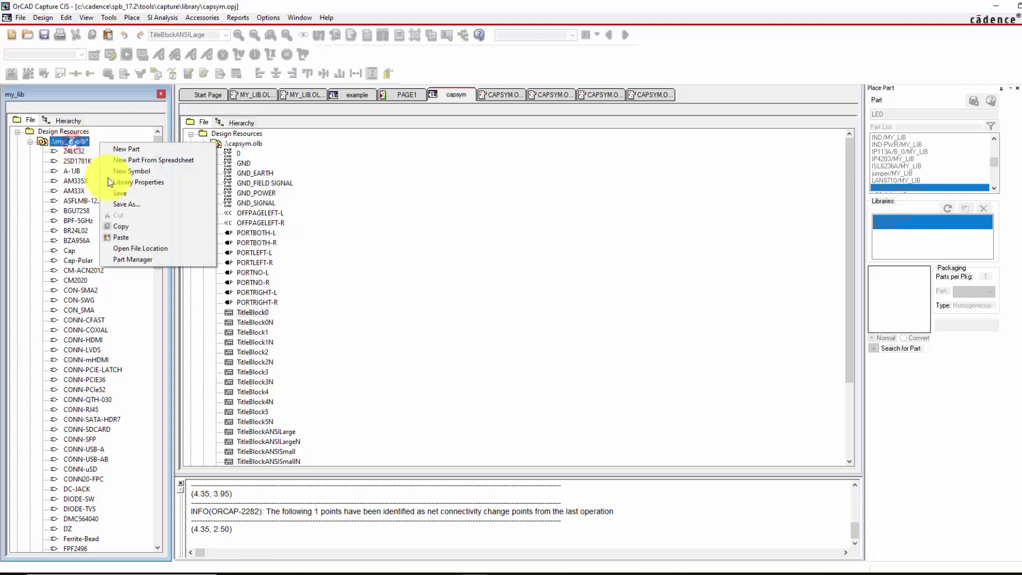
click(132, 238)
drag(158, 190, 176, 442)
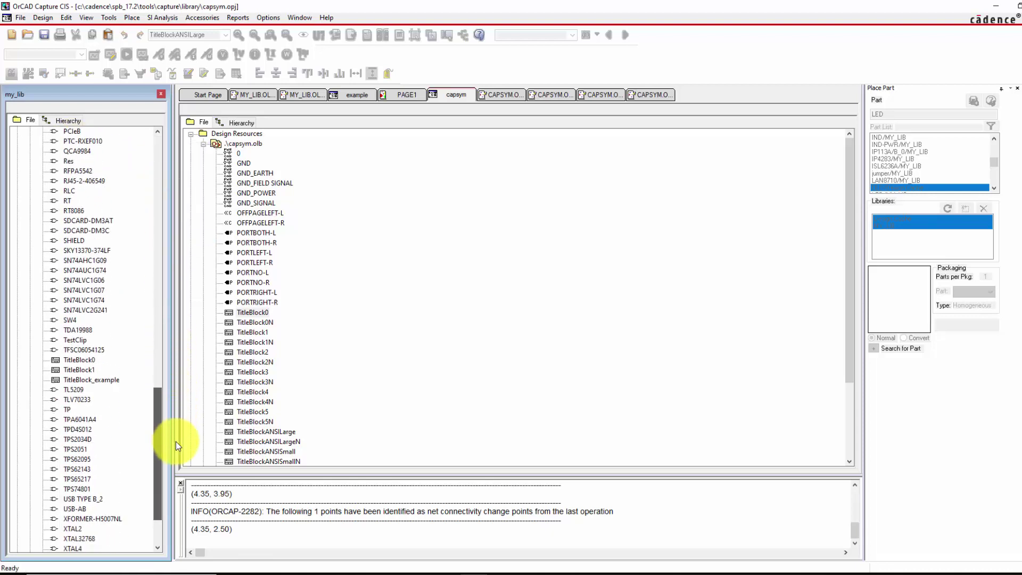
- Open the TitleBlock1 and TitleBlock_example symbols from my_lib to compare them, returning to TitleBlock1 for editing
click(83, 359)
double_click(83, 350)
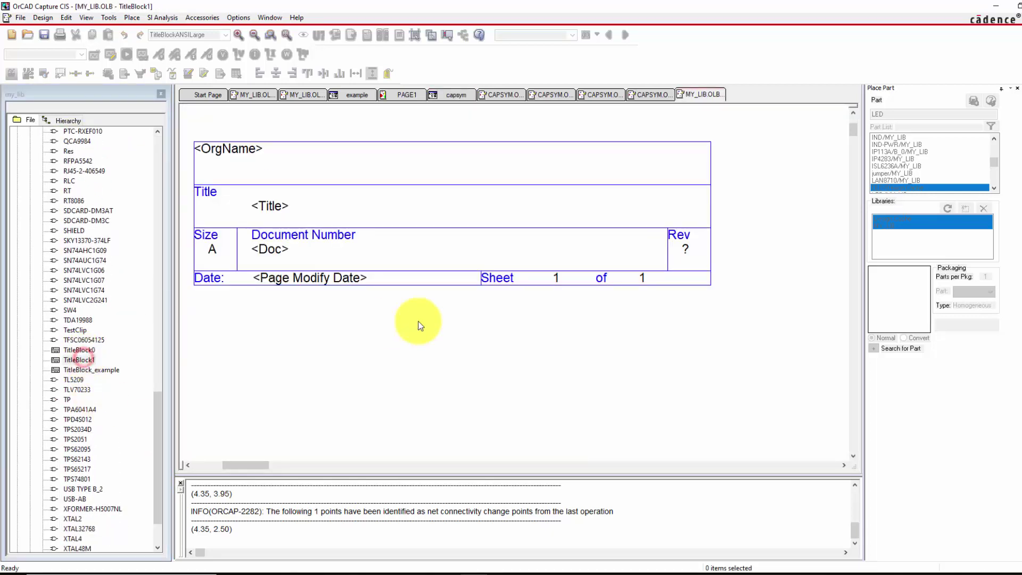
double_click(85, 370)
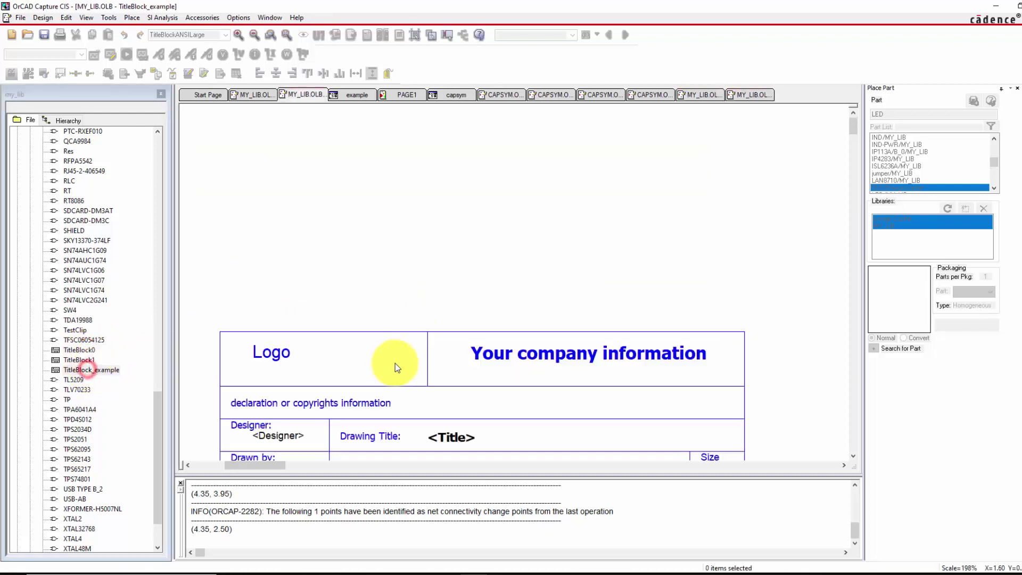
double_click(85, 361)
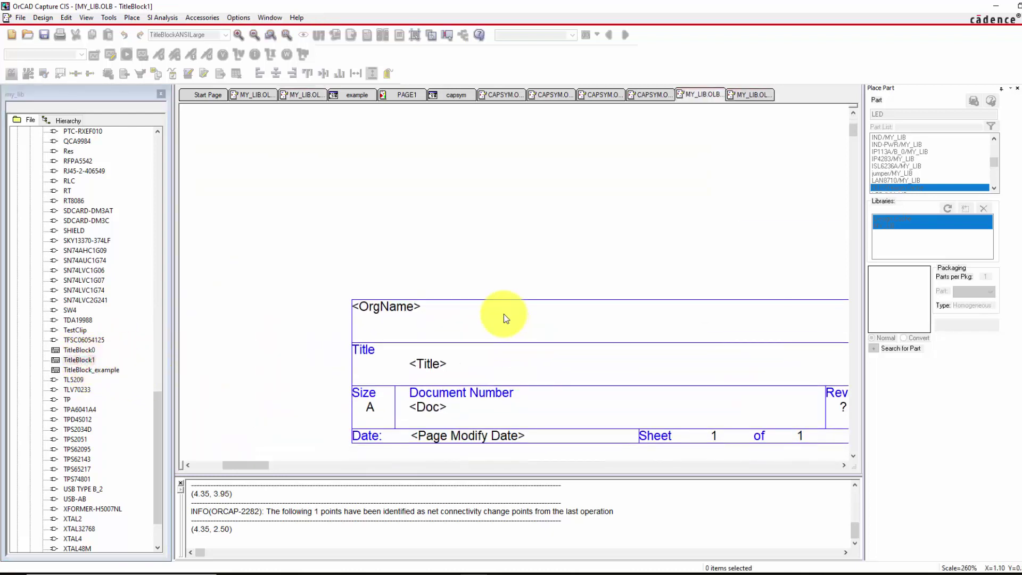
click(530, 169)
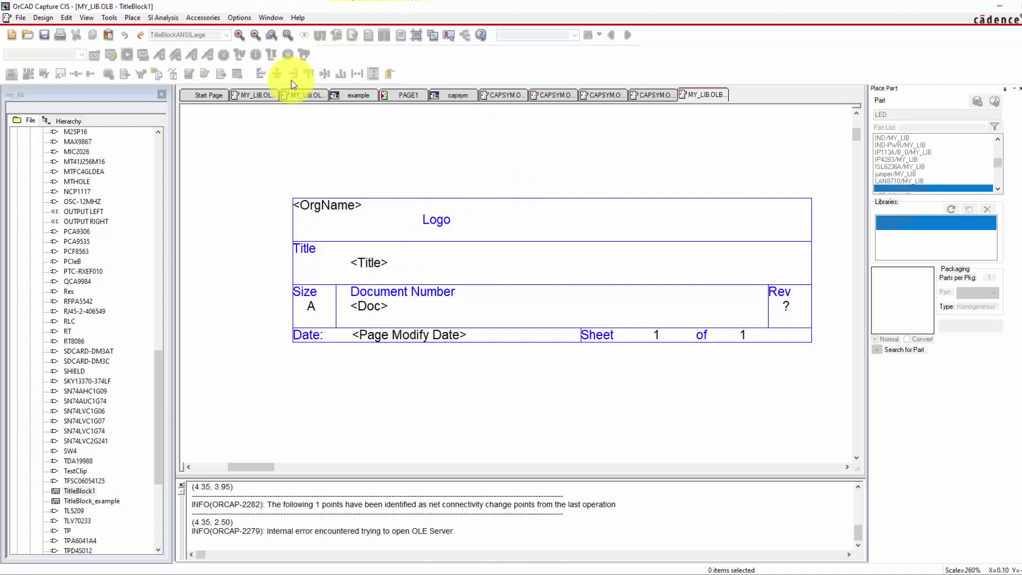
- Open the part properties of the TitleBlock1 symbol and examine the display settings of its Name property
click(80, 491)
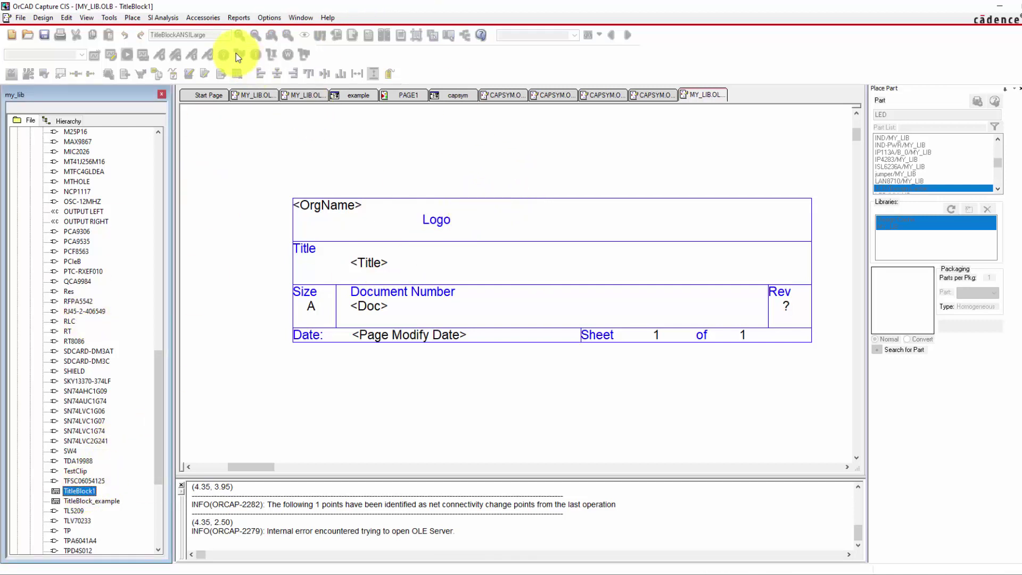
click(270, 18)
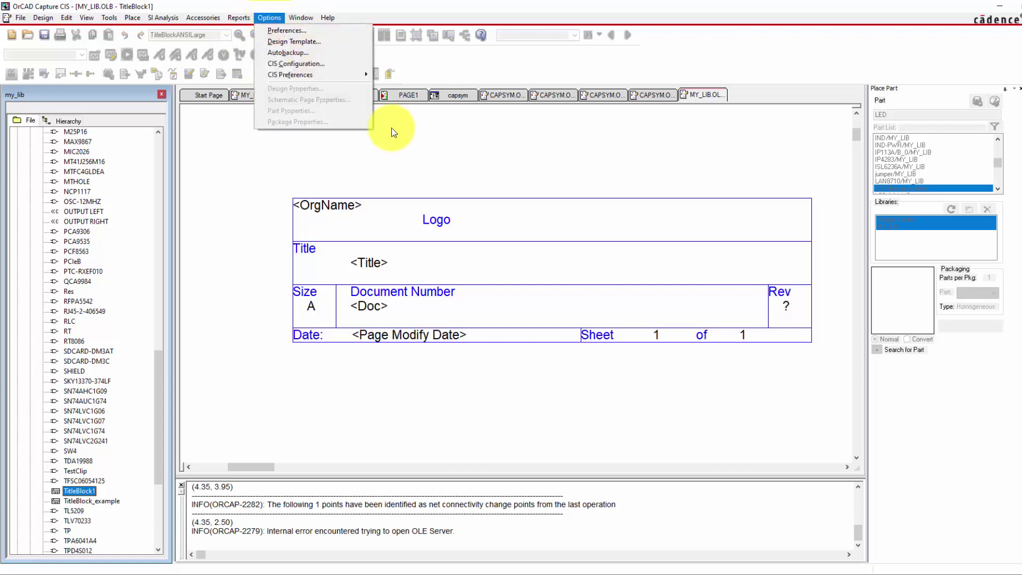
click(390, 144)
click(238, 18)
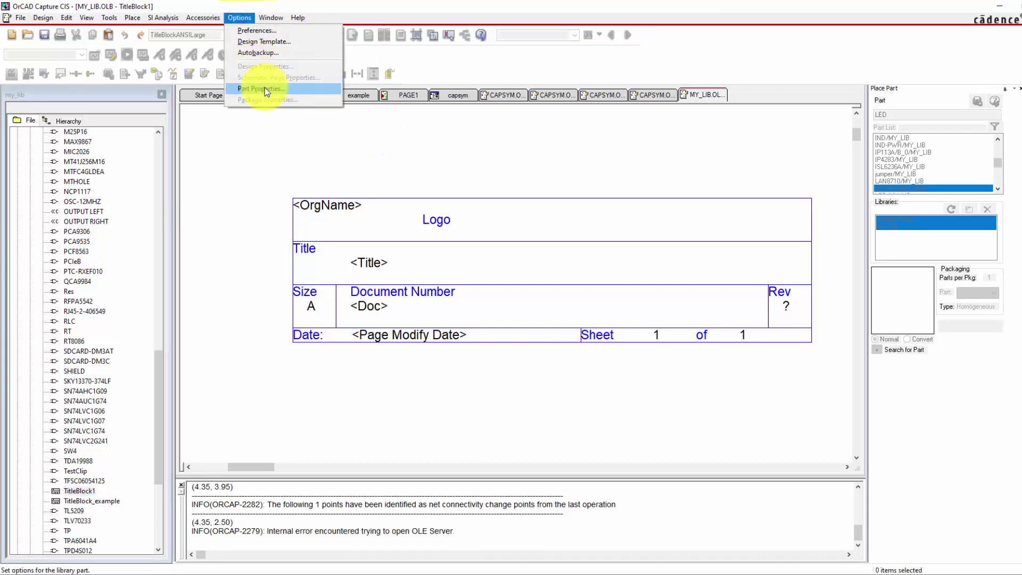
click(264, 87)
drag(159, 56, 280, 259)
click(252, 306)
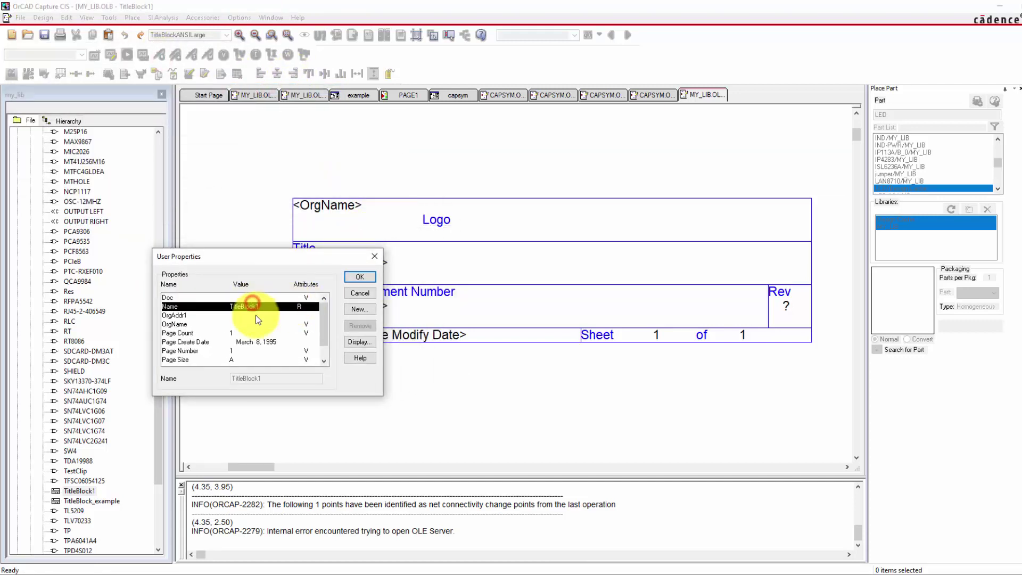
double_click(256, 307)
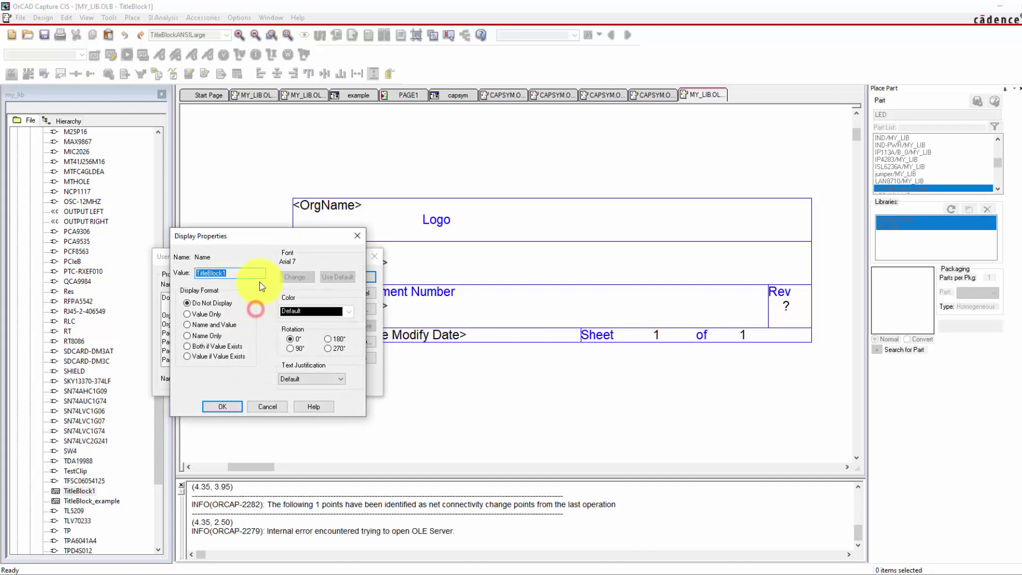
click(226, 272)
drag(242, 275, 219, 274)
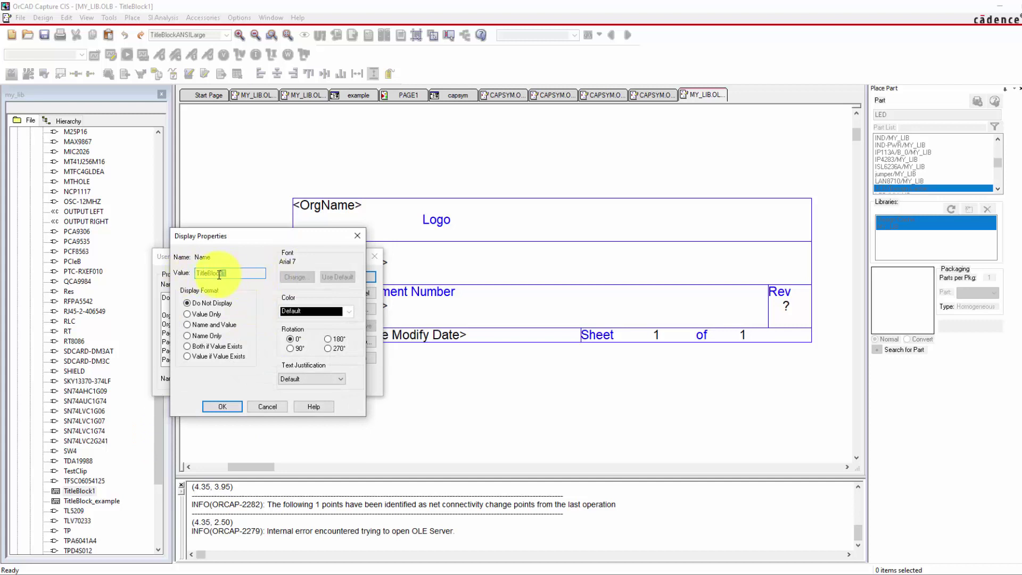
key(Right)
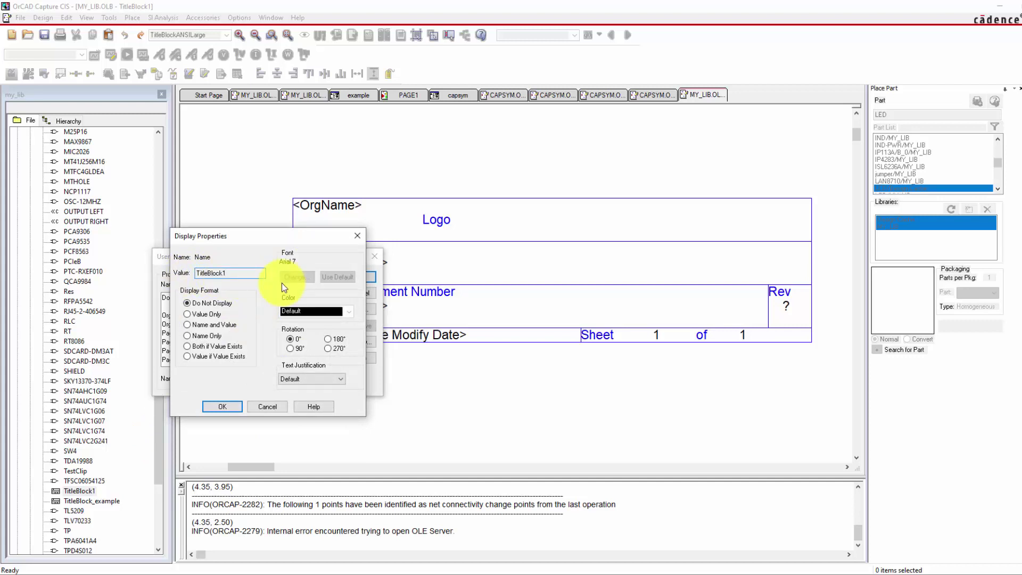
click(268, 407)
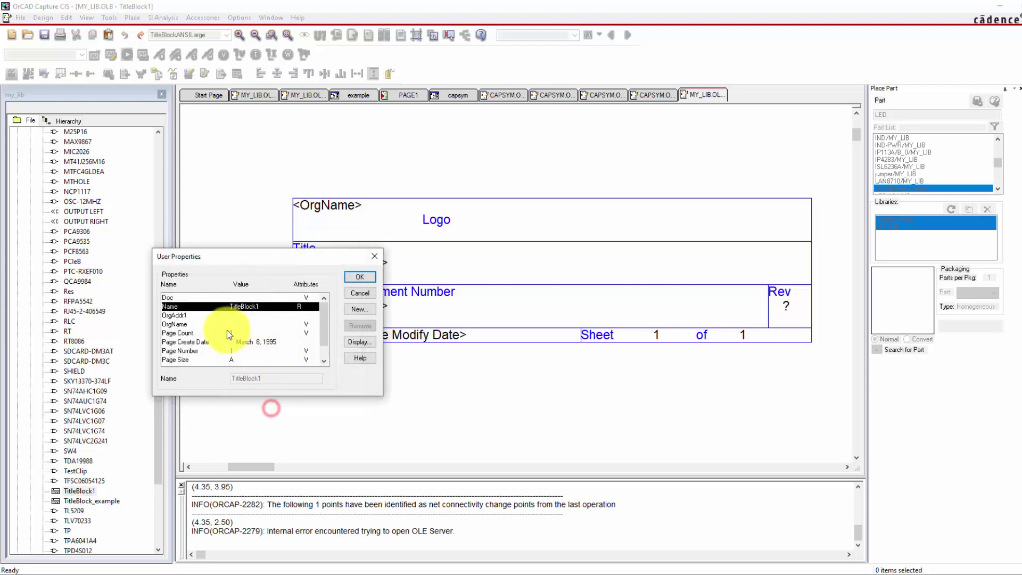
- Try setting the OrgAddr1 property's display format to Value Only
double_click(190, 315)
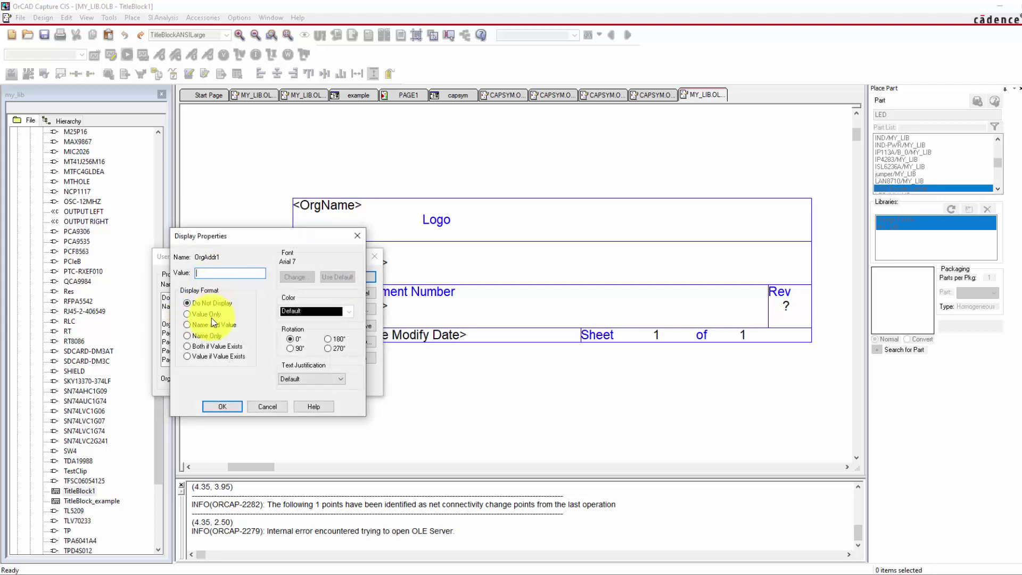
click(211, 317)
click(212, 274)
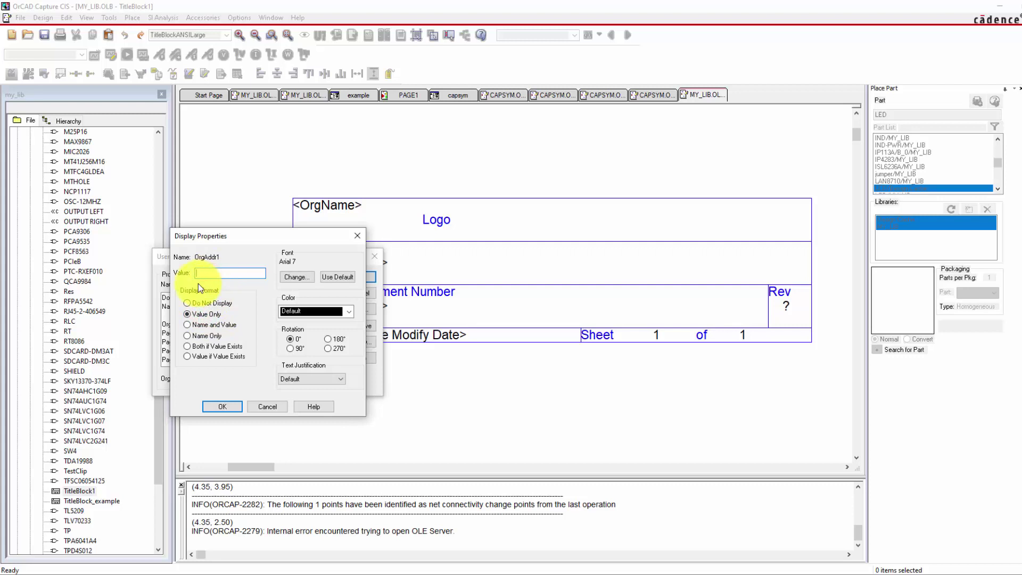
click(229, 408)
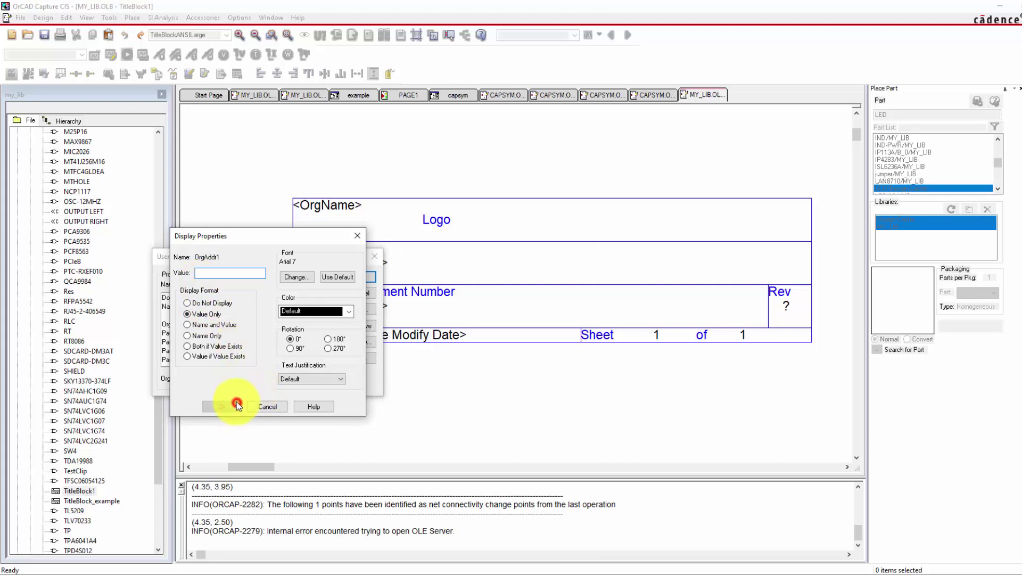
drag(268, 244, 493, 335)
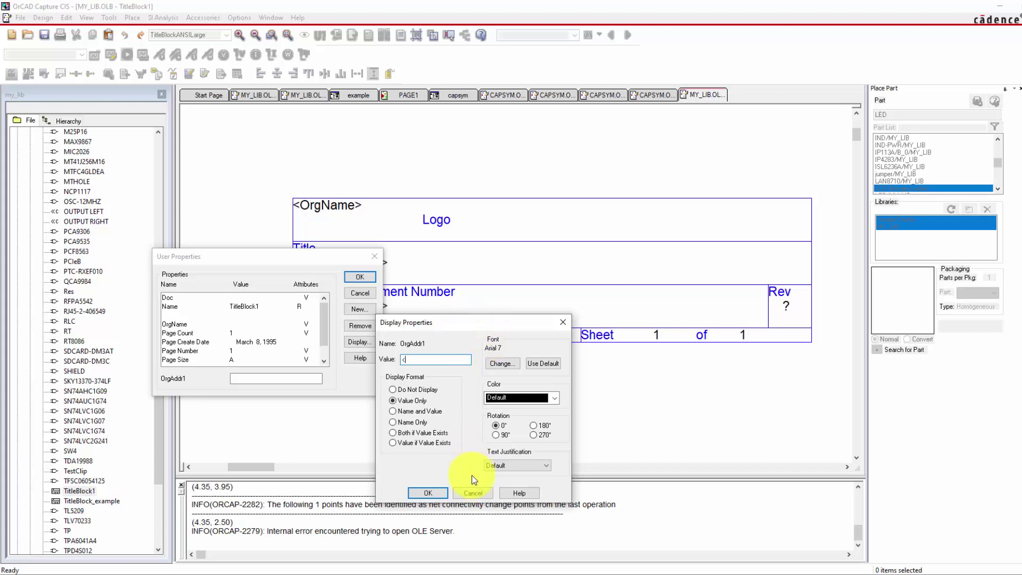
click(473, 493)
- Try the Value Only display format on the Page Create Date property and view Page Count's display settings
click(196, 346)
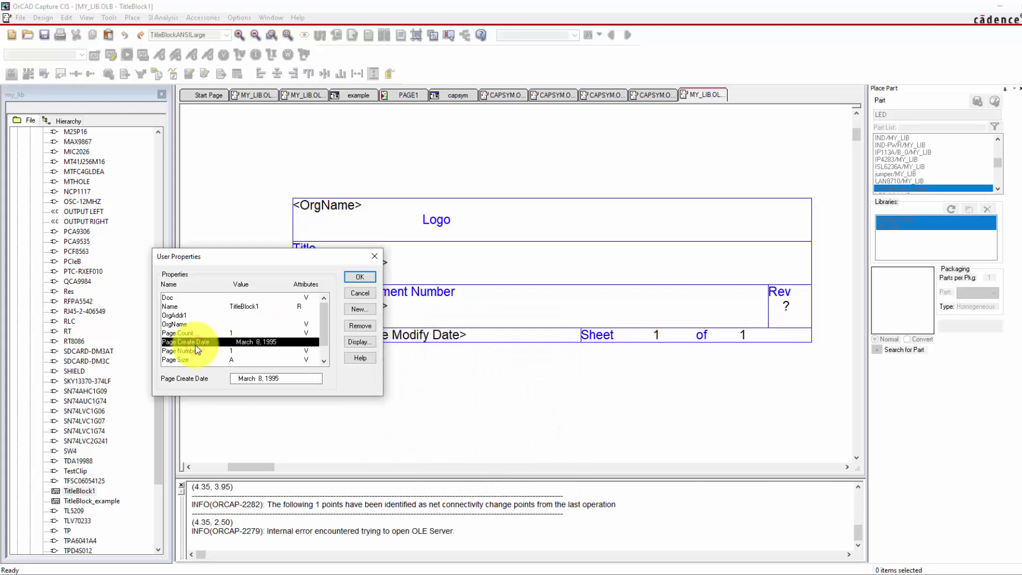
double_click(196, 347)
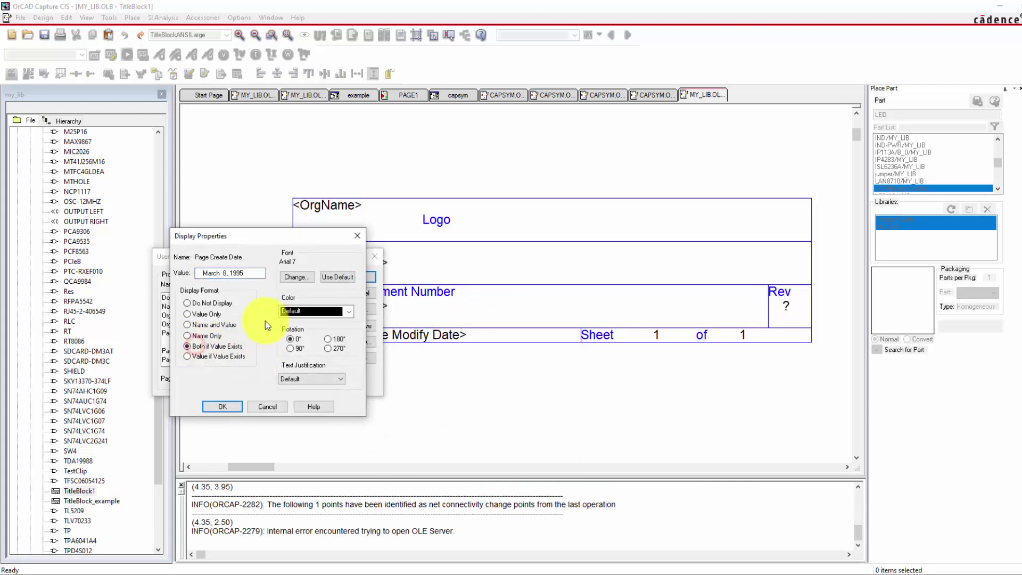
click(199, 316)
click(270, 404)
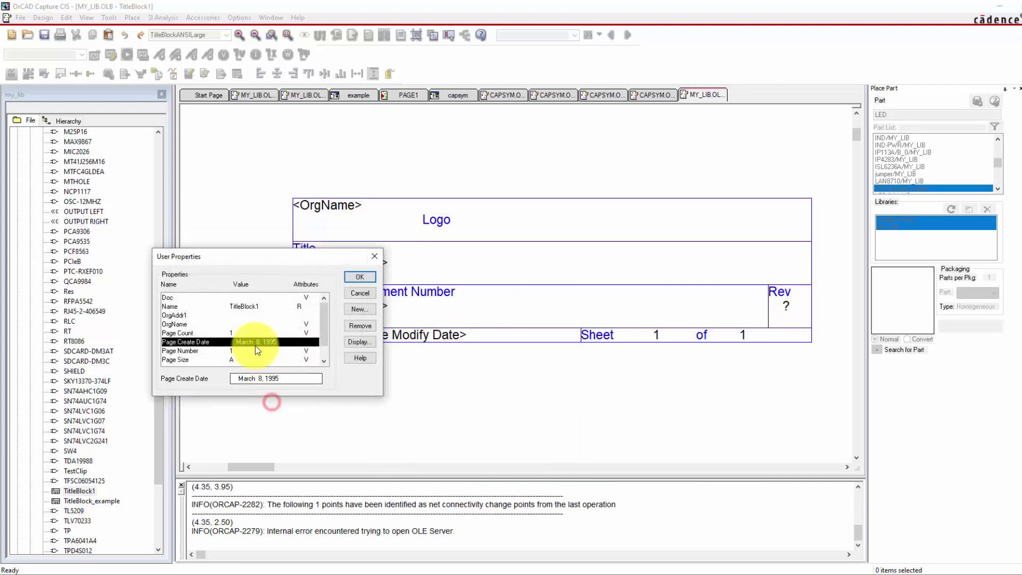
double_click(231, 333)
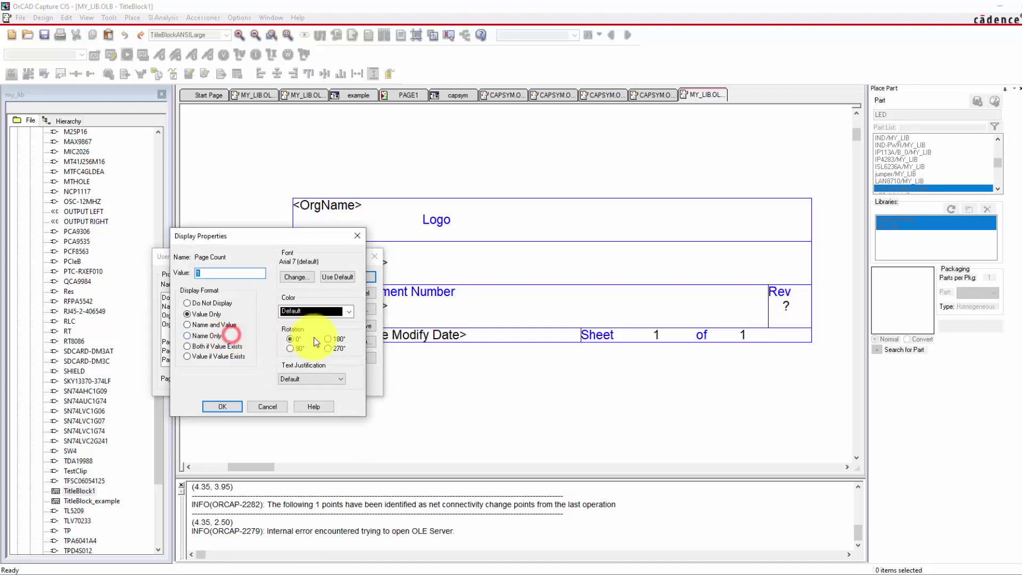
click(267, 406)
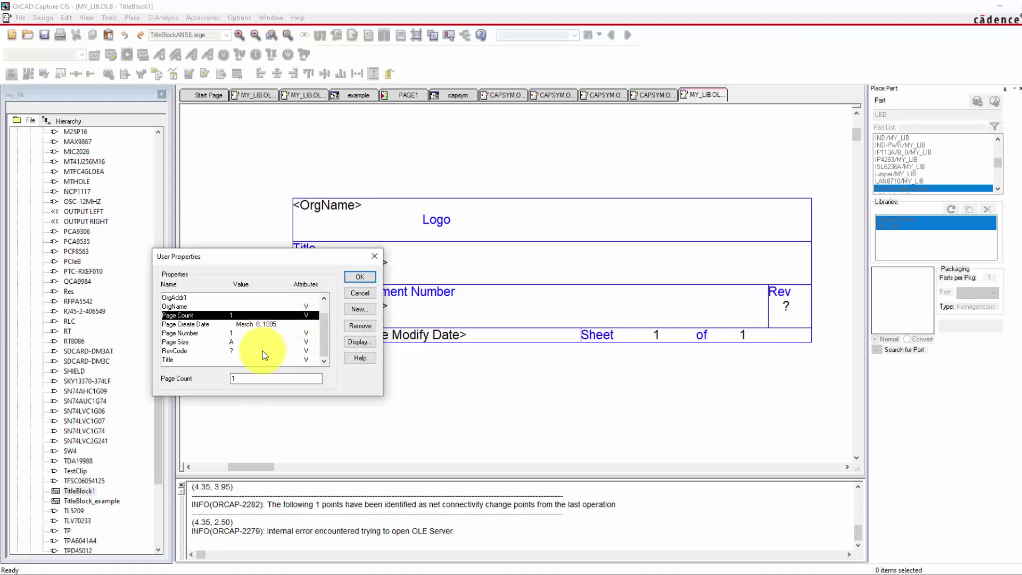
- Review the Title and RevCode entries in the user properties and close the list without saving
drag(294, 254, 642, 279)
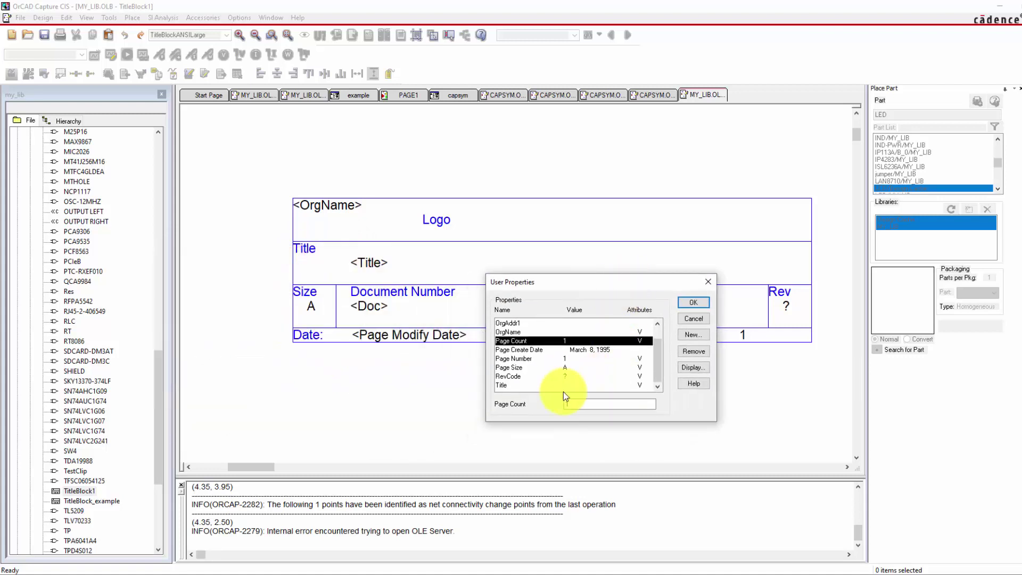
click(553, 385)
click(580, 406)
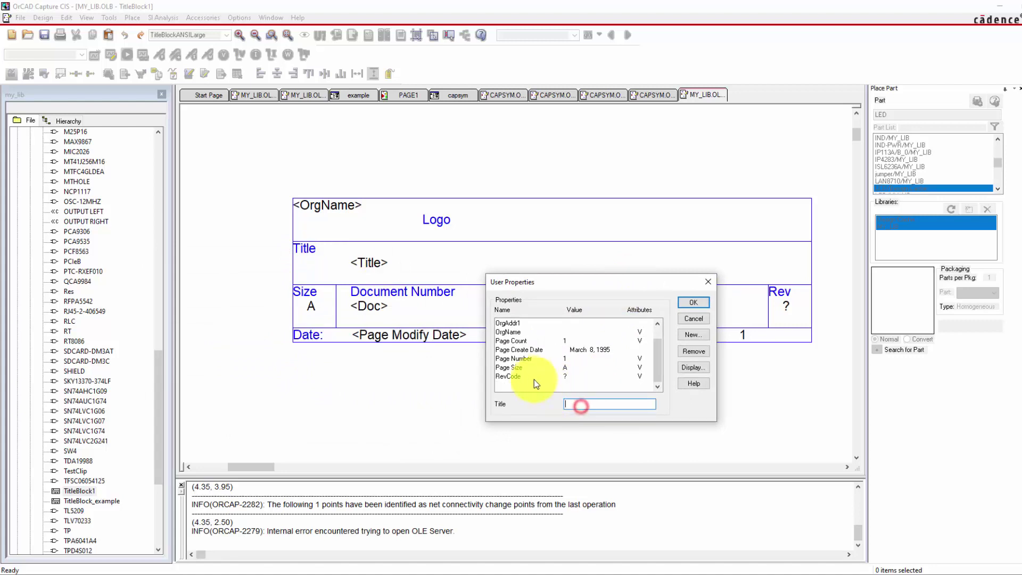
click(525, 373)
click(693, 319)
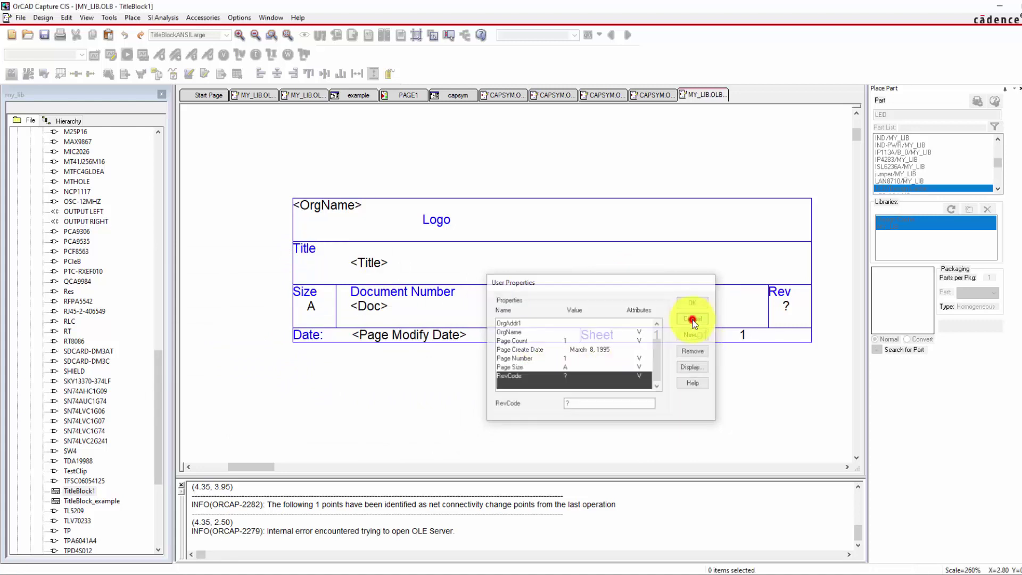
- Reopen TitleBlock1's part properties and examine the RevCode, Page Size and Title entries, including Title's display settings
click(210, 18)
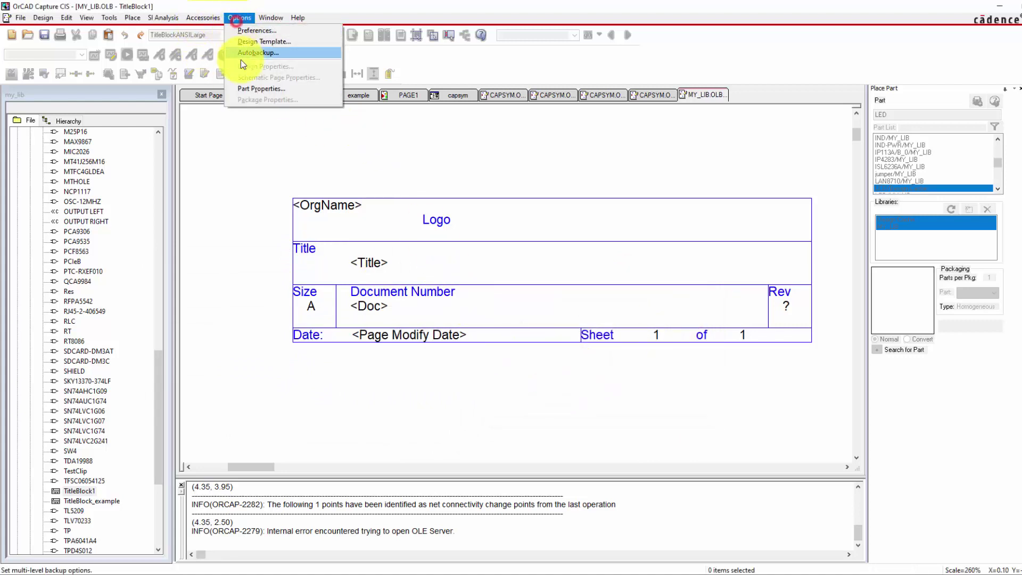
click(242, 61)
drag(171, 56, 429, 237)
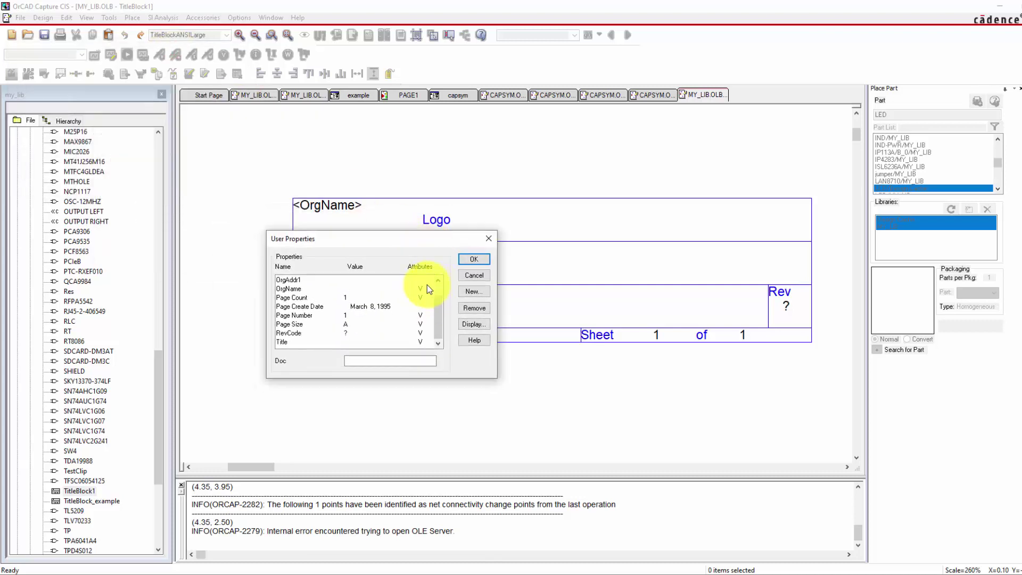
click(319, 343)
click(317, 333)
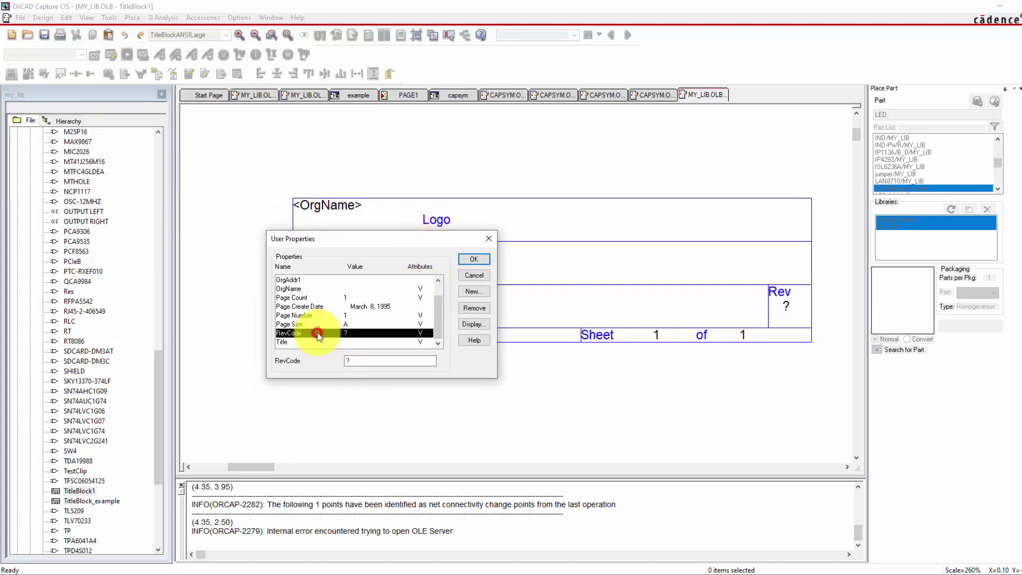
click(348, 326)
click(350, 341)
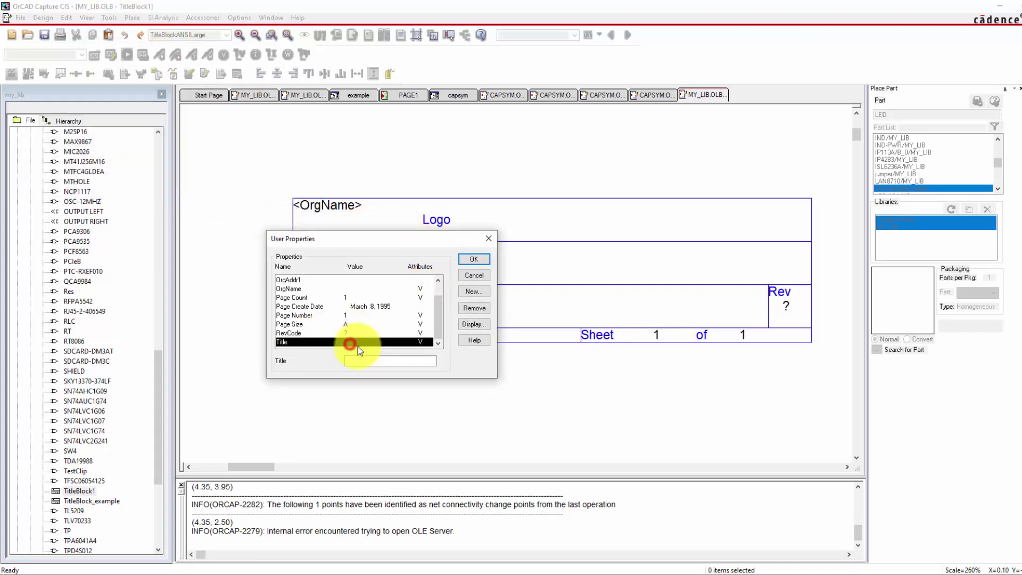
click(473, 308)
click(469, 324)
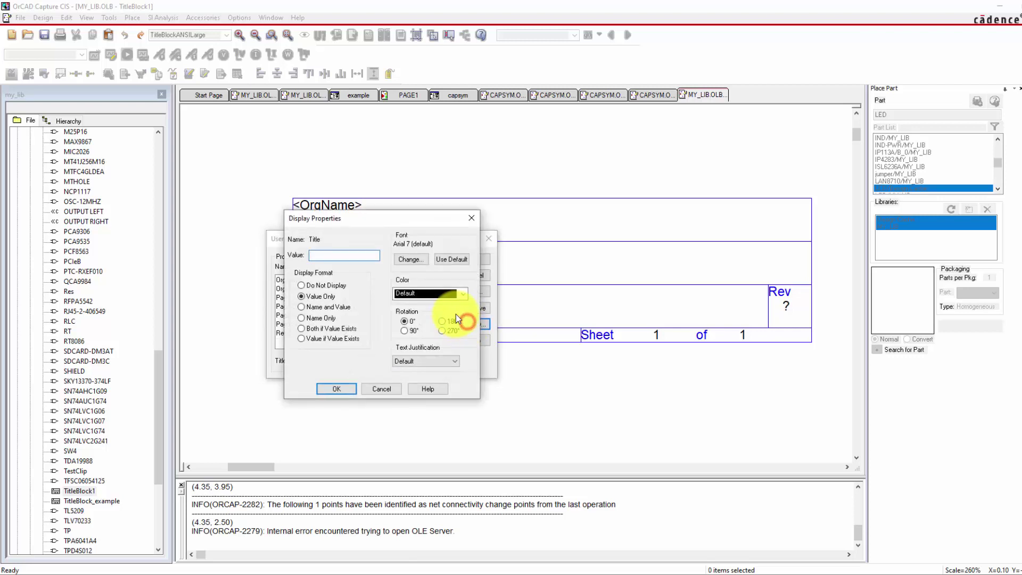
click(471, 219)
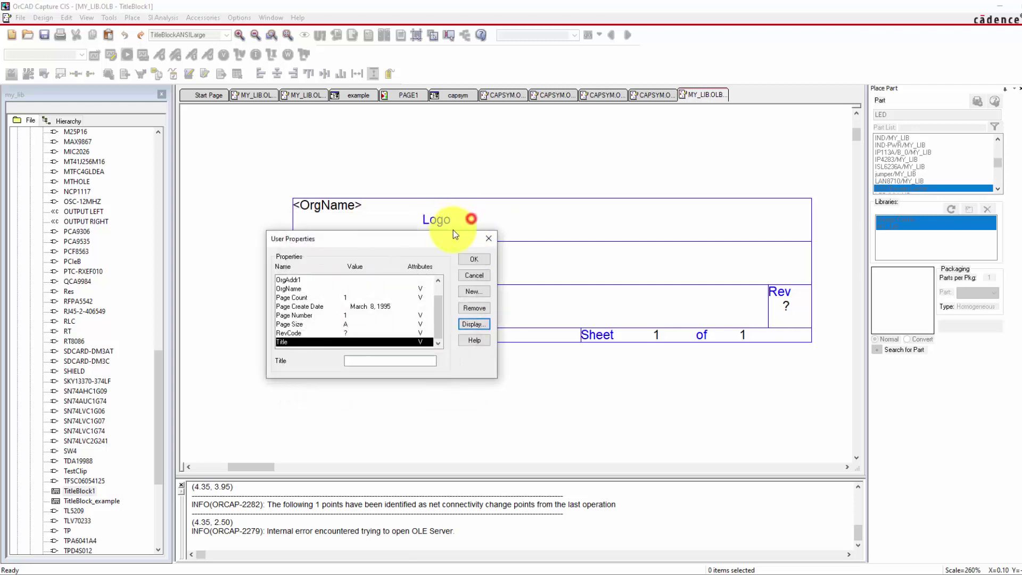
- Add a user property named "Your information" with an empty value to TitleBlock1
drag(453, 234, 612, 274)
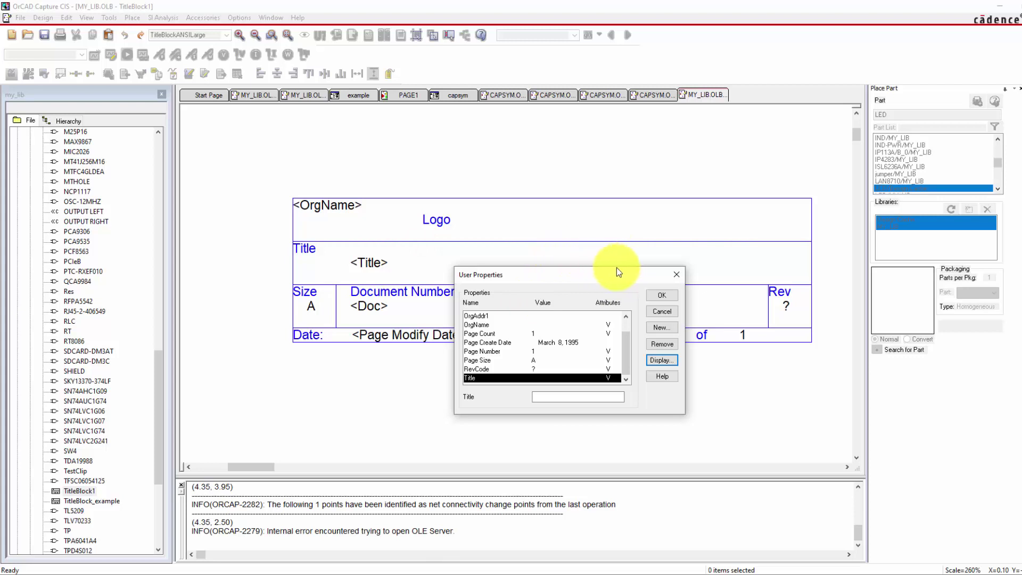
click(655, 327)
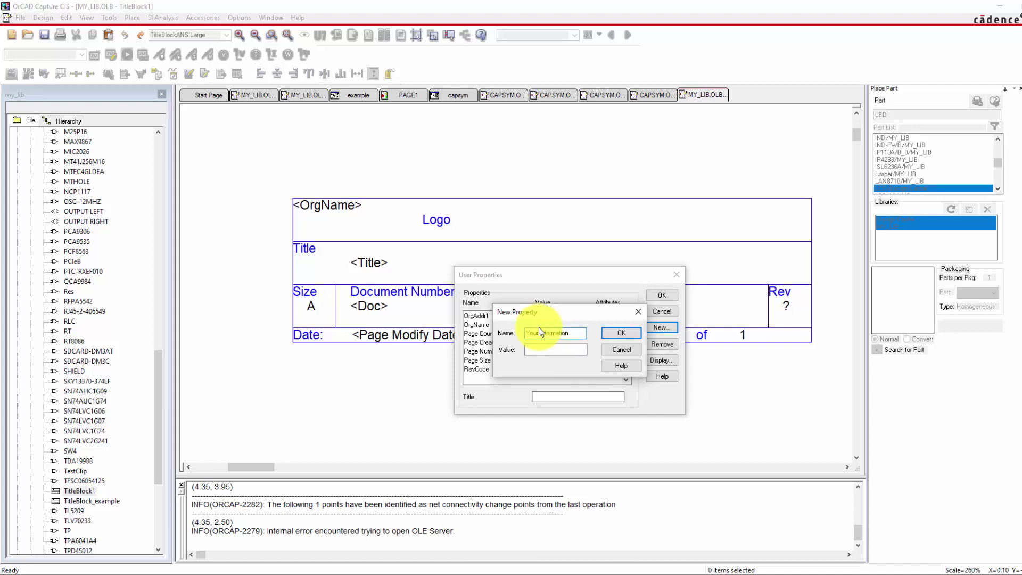
key(Return)
click(662, 295)
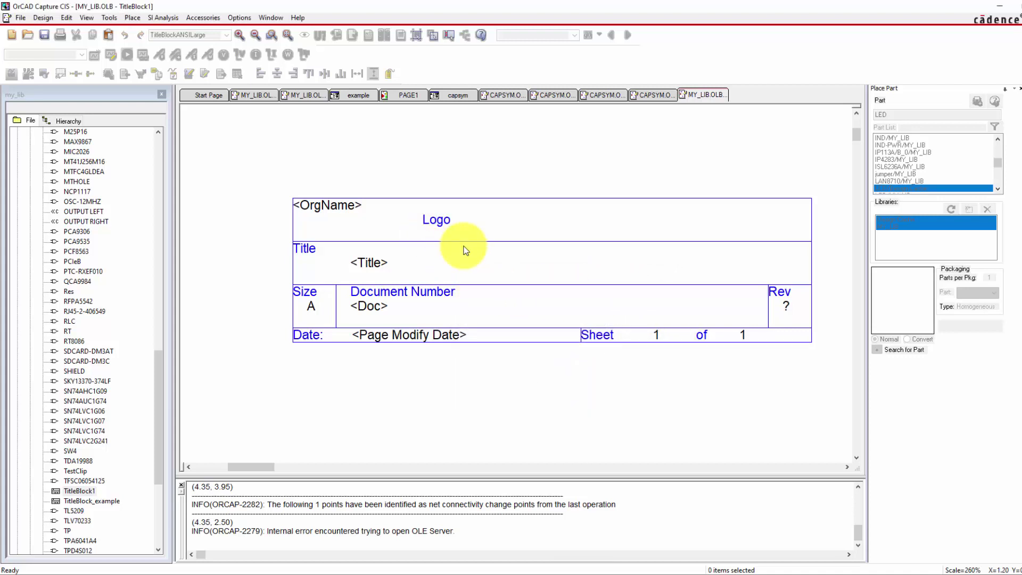
- Set the display format of TitleBlock1's "Your information" property to Value Only and save the user properties
click(239, 17)
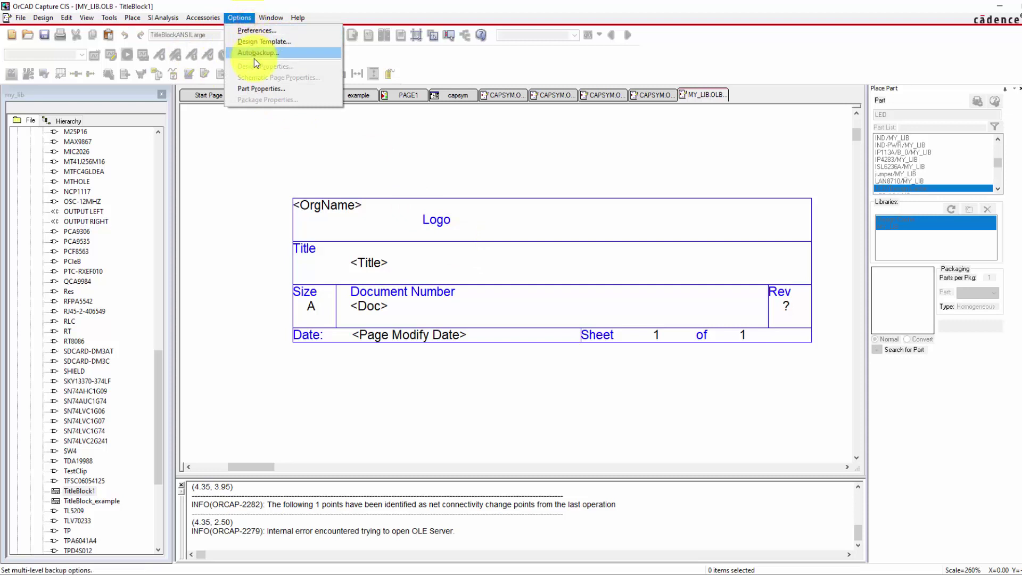
click(482, 172)
ctrl+scroll(484, 114, down, 4)
ctrl+scroll(509, 283, up, 2)
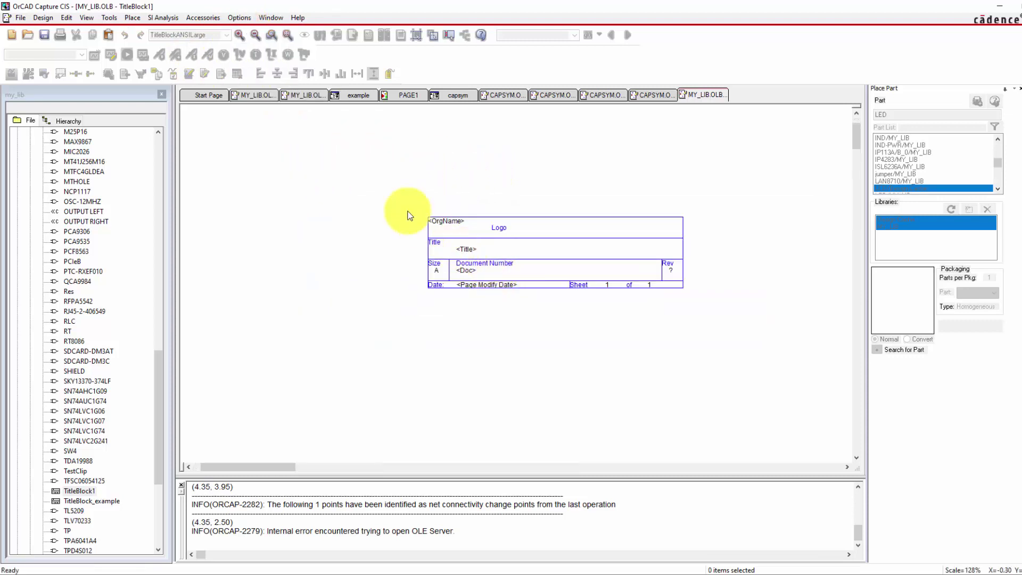
scroll(373, 213, up, 3)
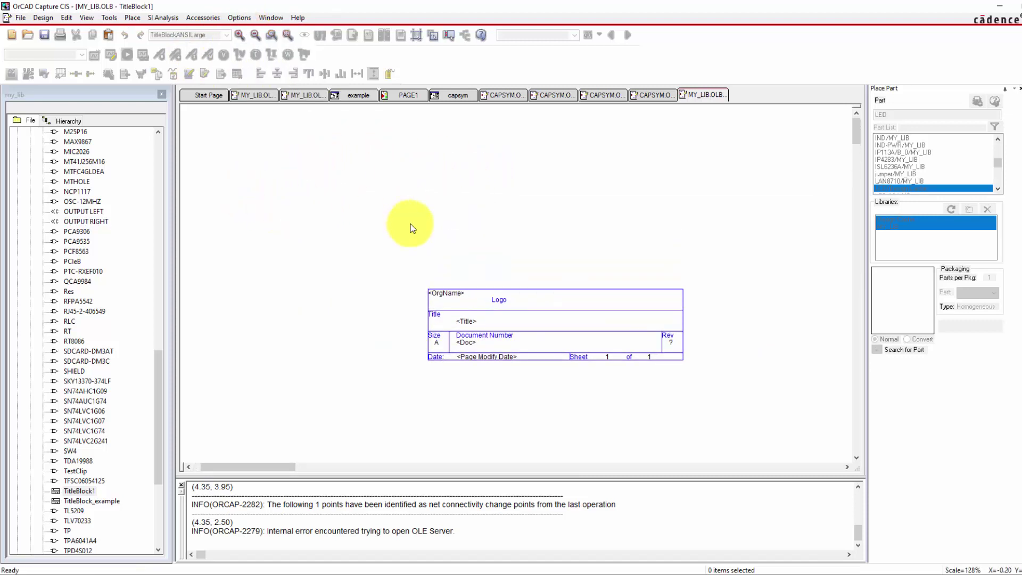
click(238, 18)
click(261, 88)
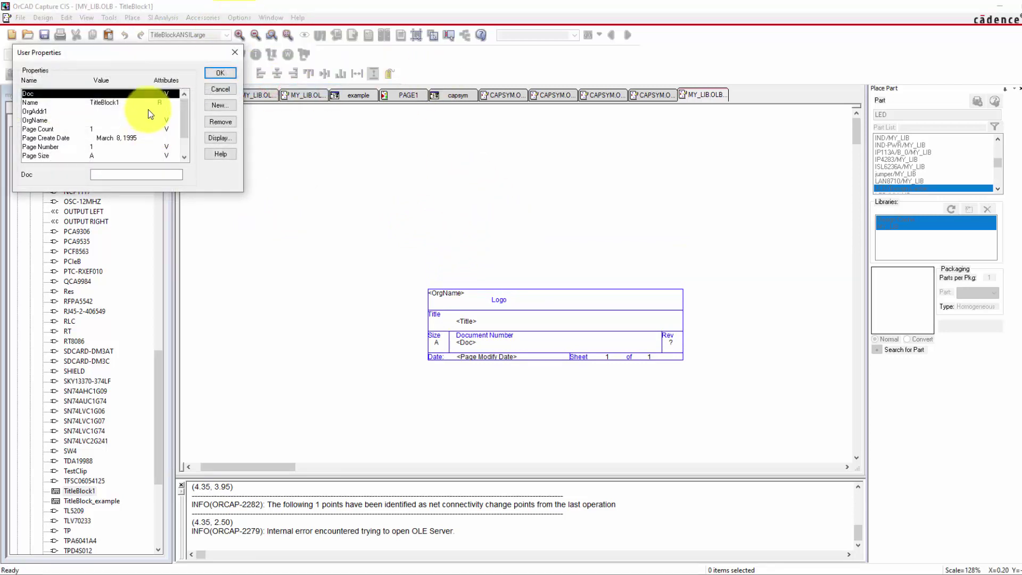
click(76, 155)
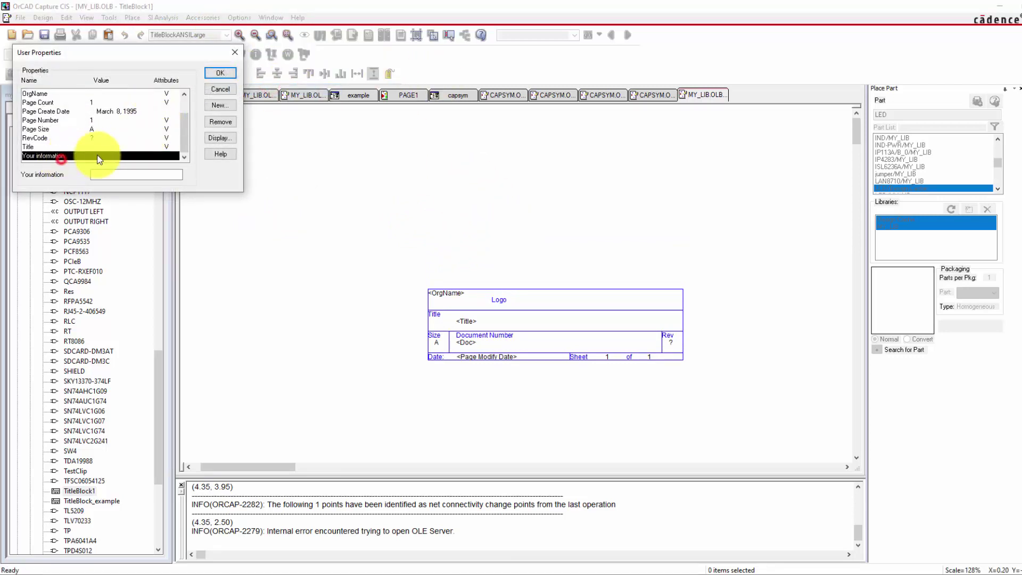
click(217, 138)
click(67, 111)
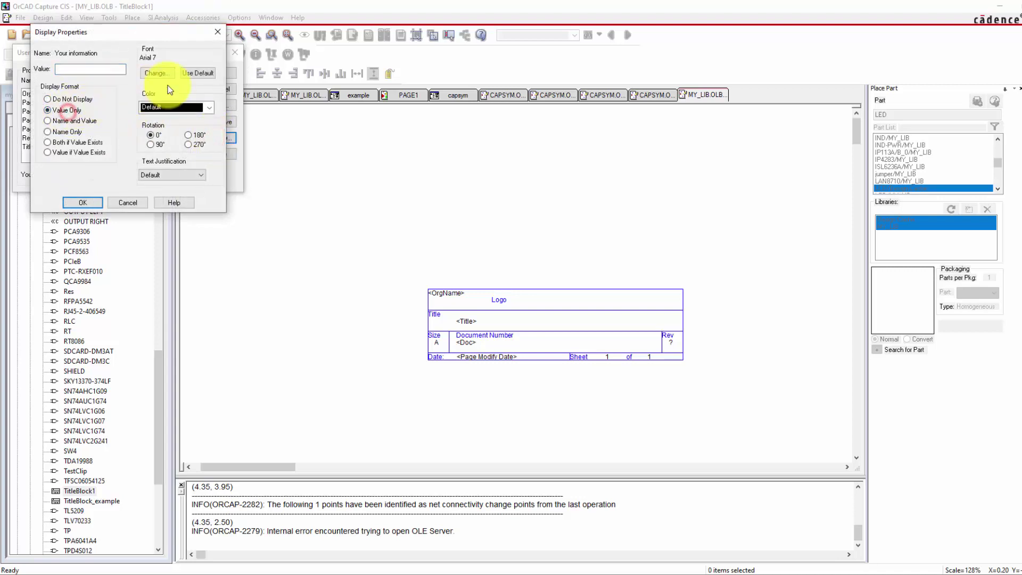
click(86, 203)
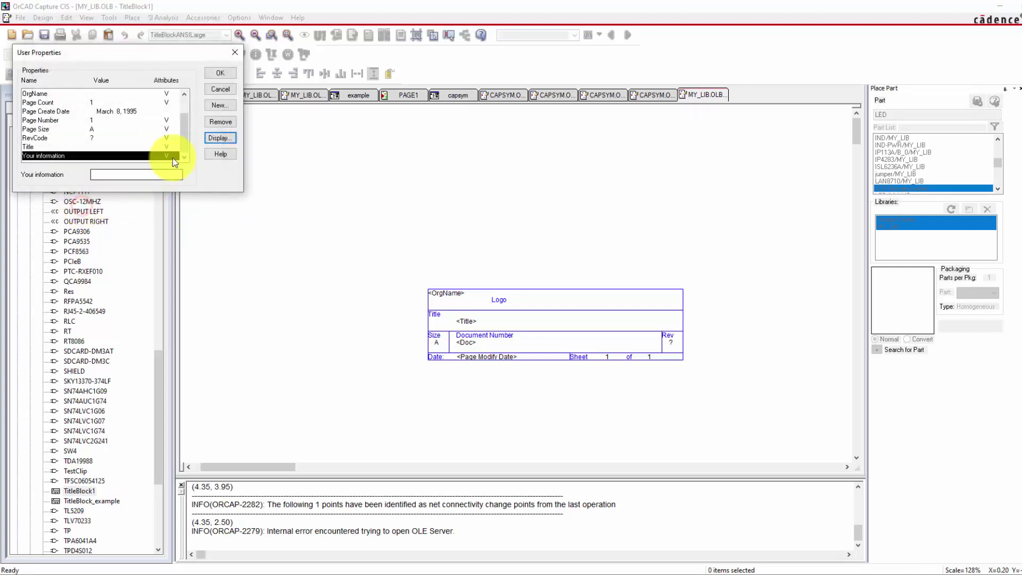
click(220, 72)
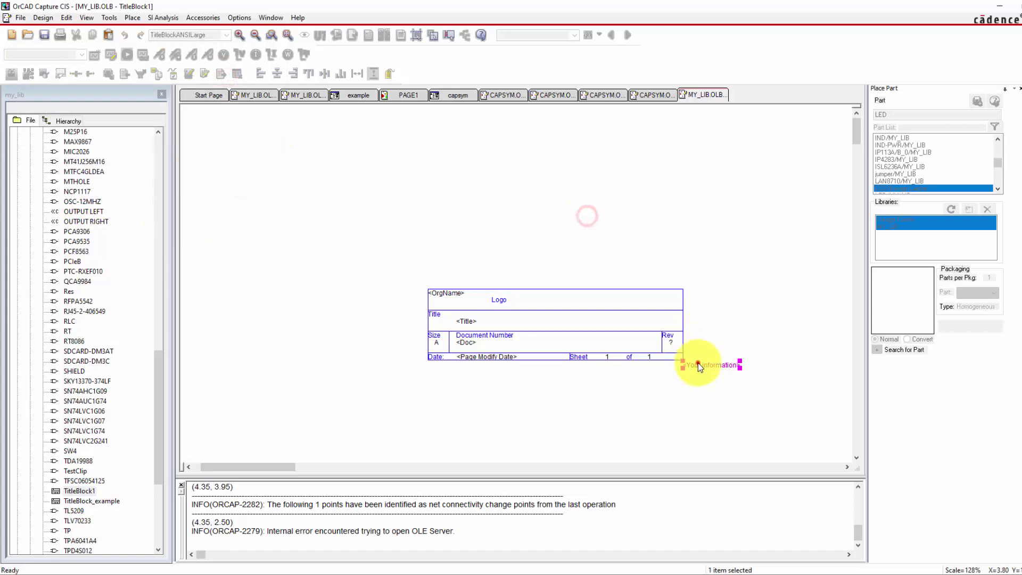
- Move the "Your information" placeholder text to just above the title block frame
drag(698, 363, 579, 264)
click(609, 248)
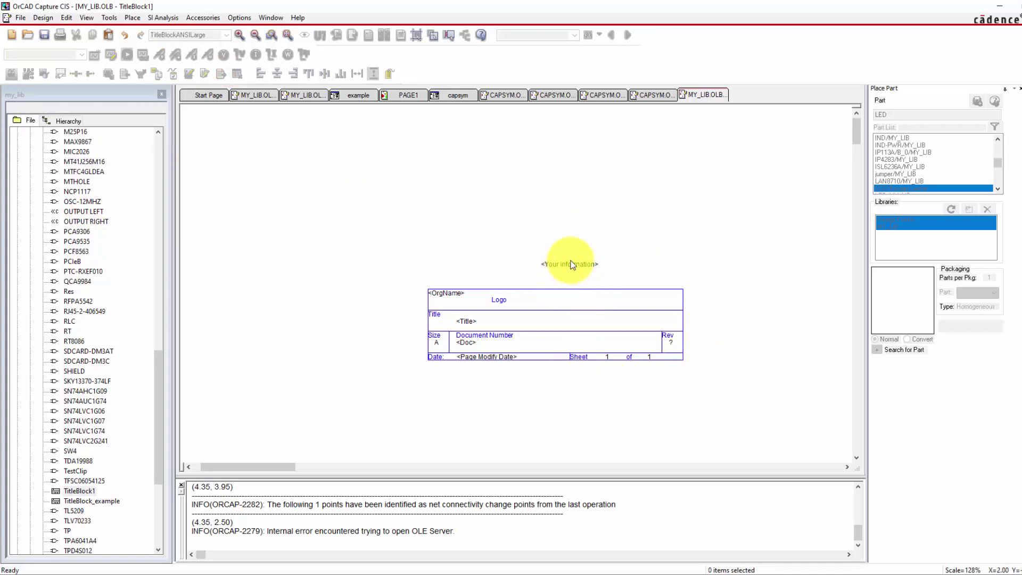
ctrl+scroll(573, 264, up, 1)
ctrl+scroll(515, 276, down, 1)
ctrl+scroll(515, 290, up, 1)
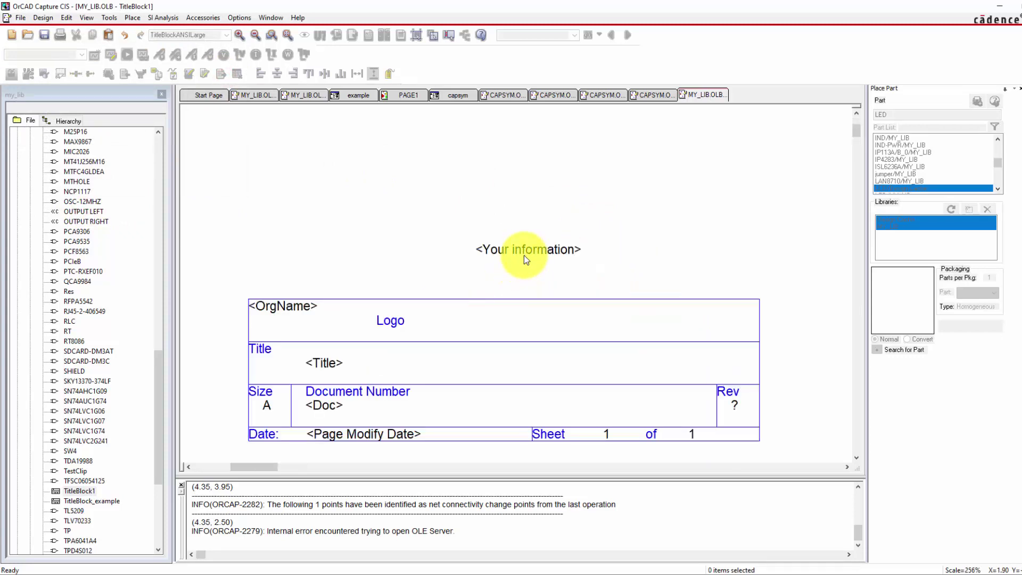
click(524, 254)
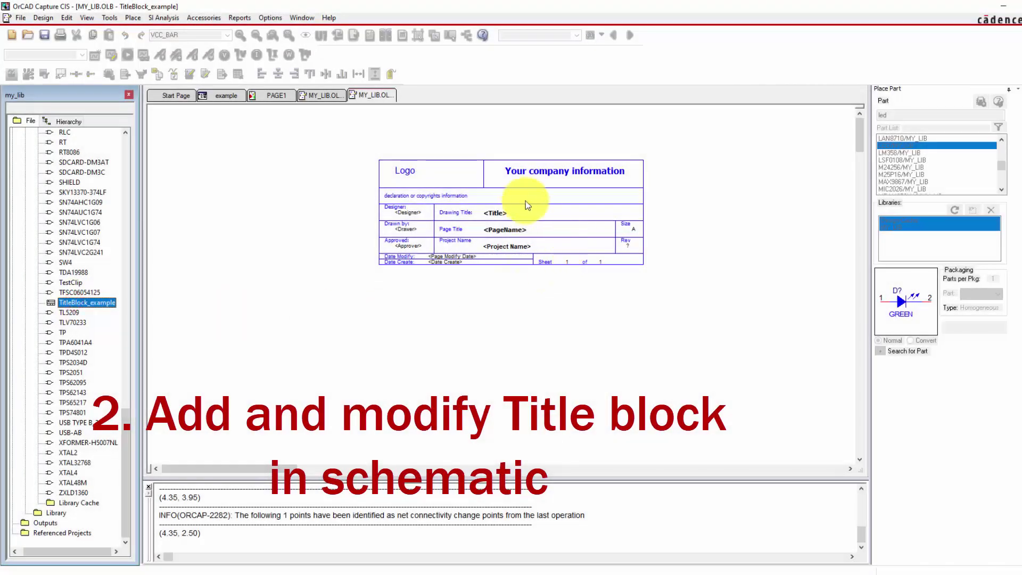
- Place the TitleBlock_example symbol from MY_LIB in the lower-right corner of schematic PAGE1
ctrl+scroll(491, 369, up, 1)
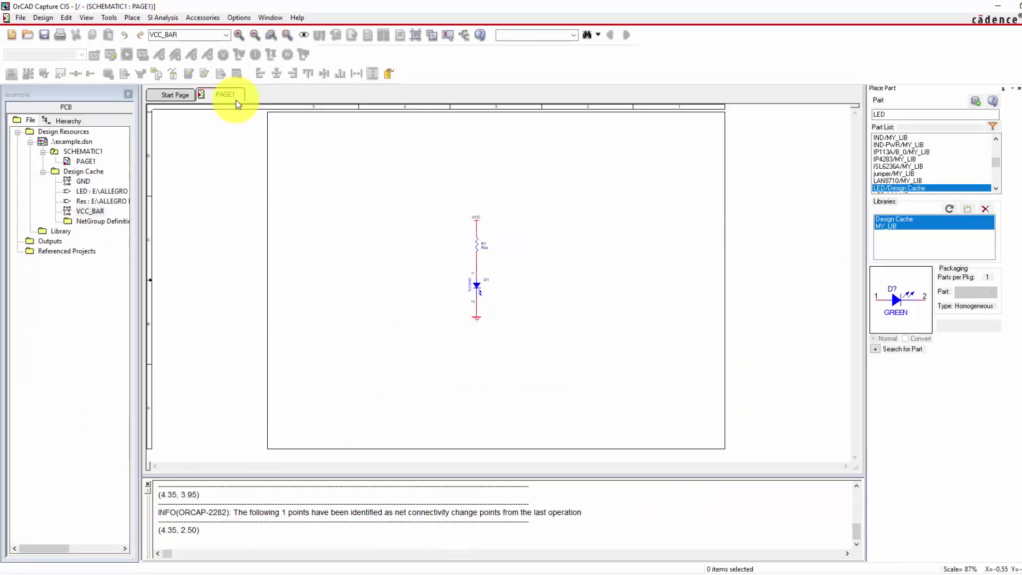
click(130, 19)
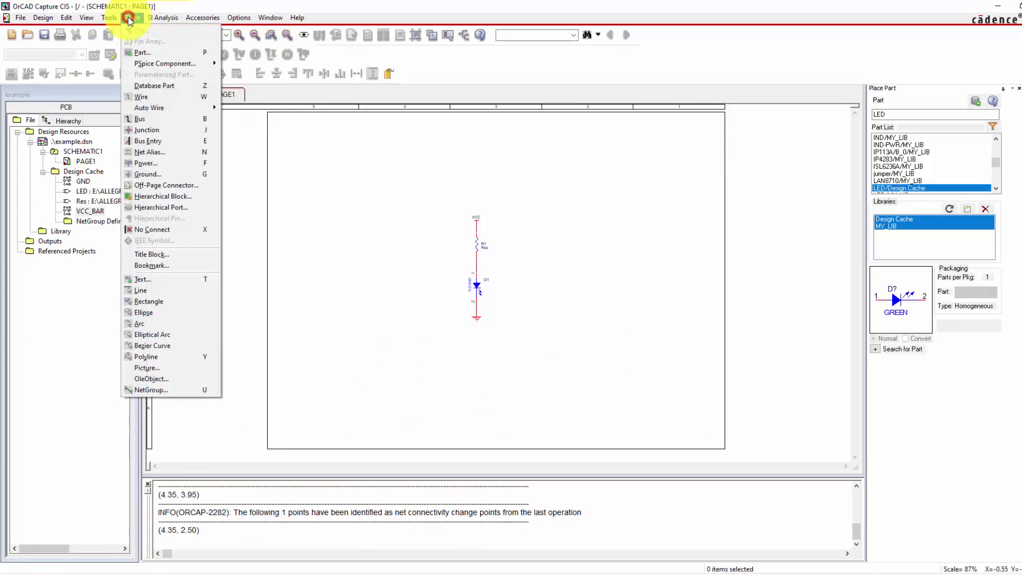
click(149, 254)
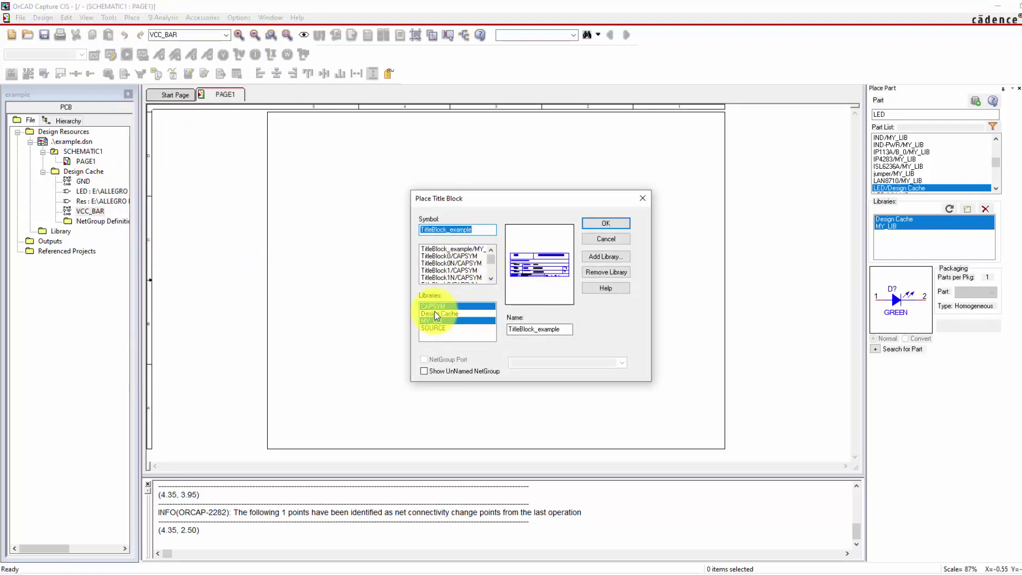
click(443, 322)
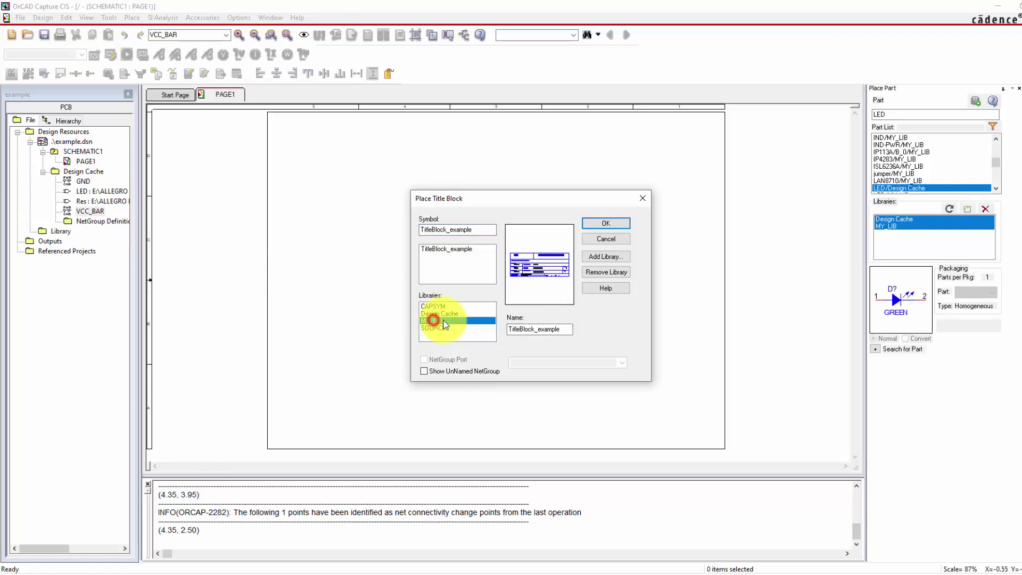
click(454, 249)
click(606, 223)
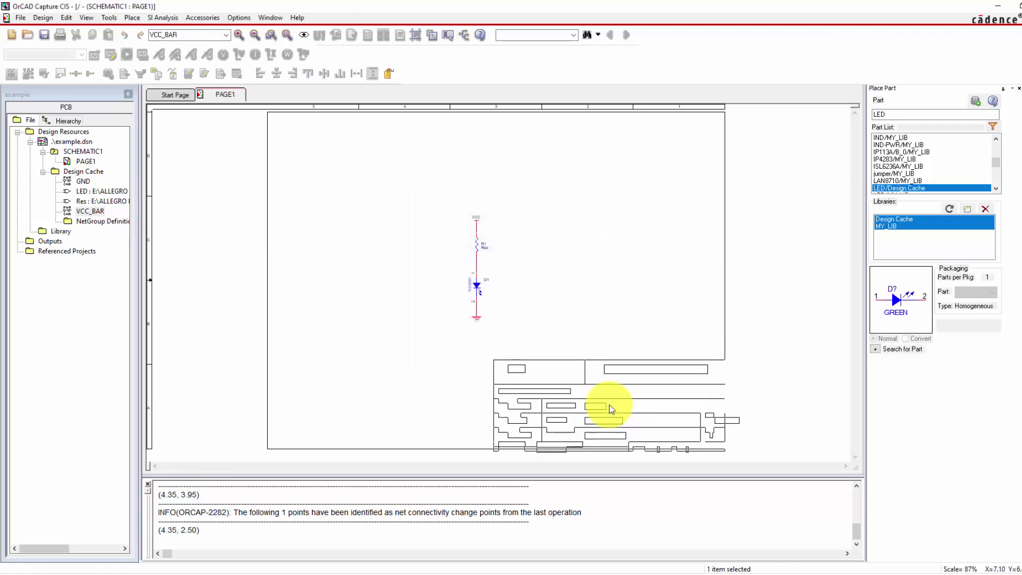
click(611, 409)
right_click(771, 307)
click(779, 315)
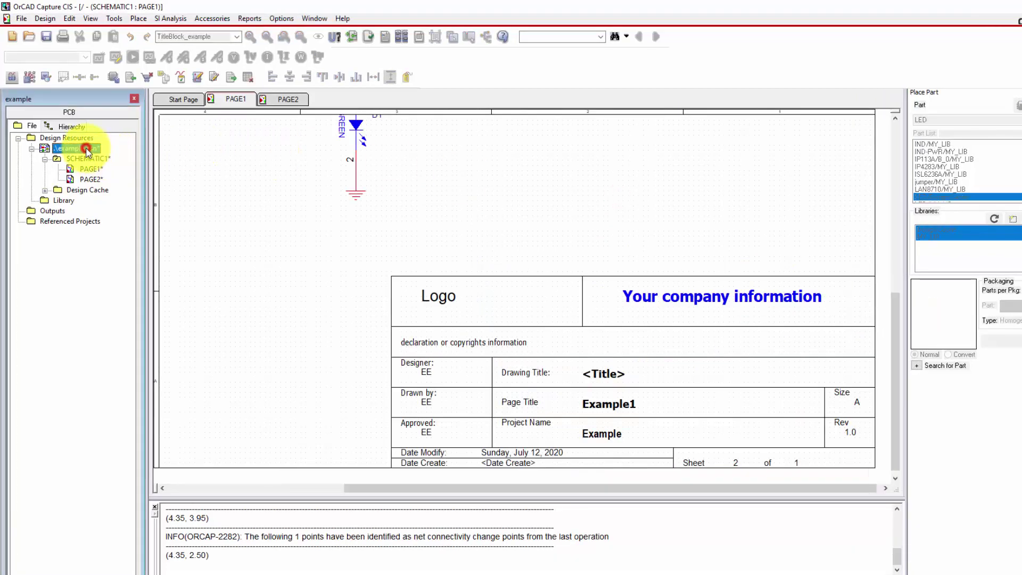
- Browse the title blocks of example.dsn and select the PAGE1 and PAGE2 entries together
right_click(84, 145)
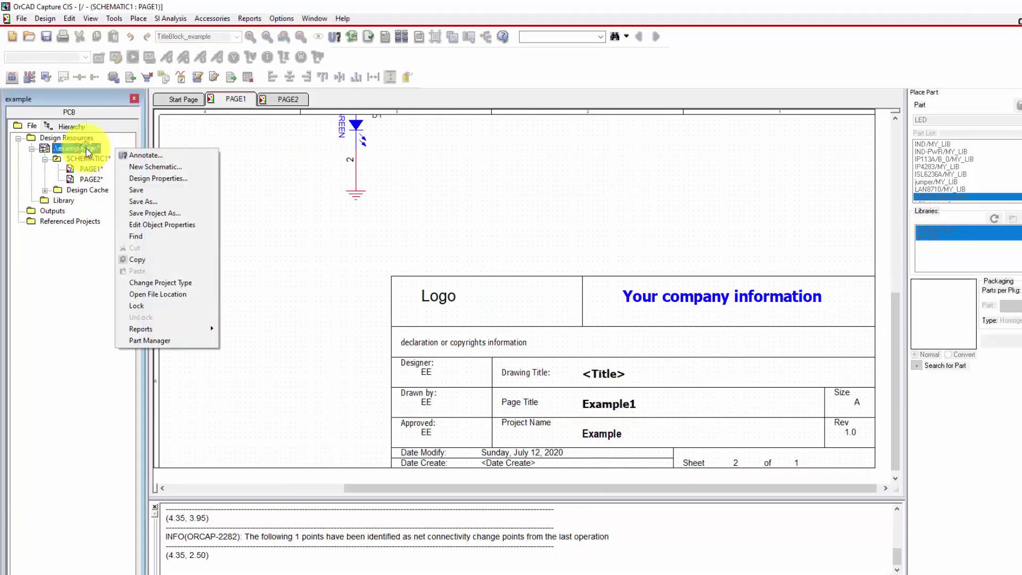
click(86, 148)
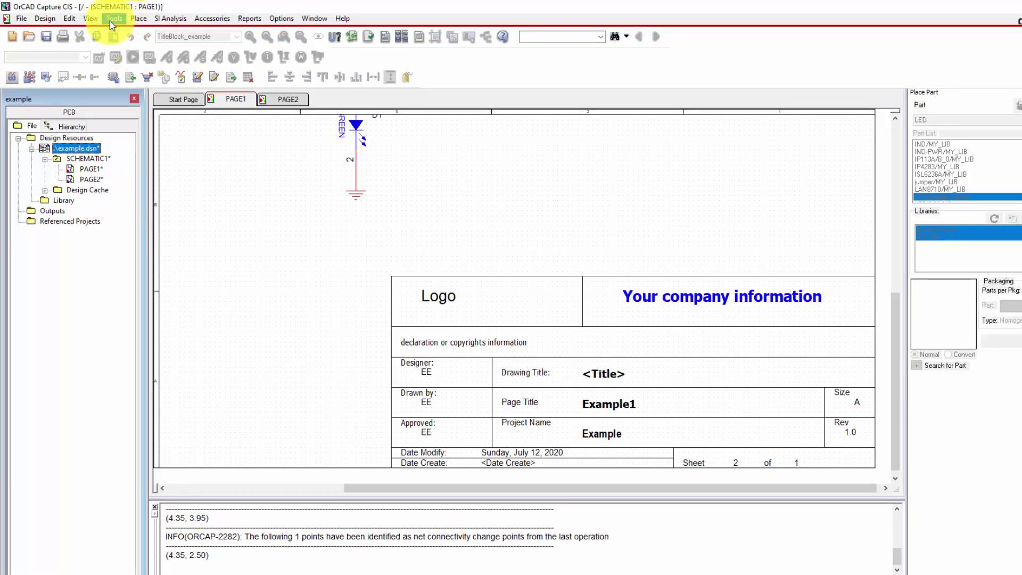
click(76, 22)
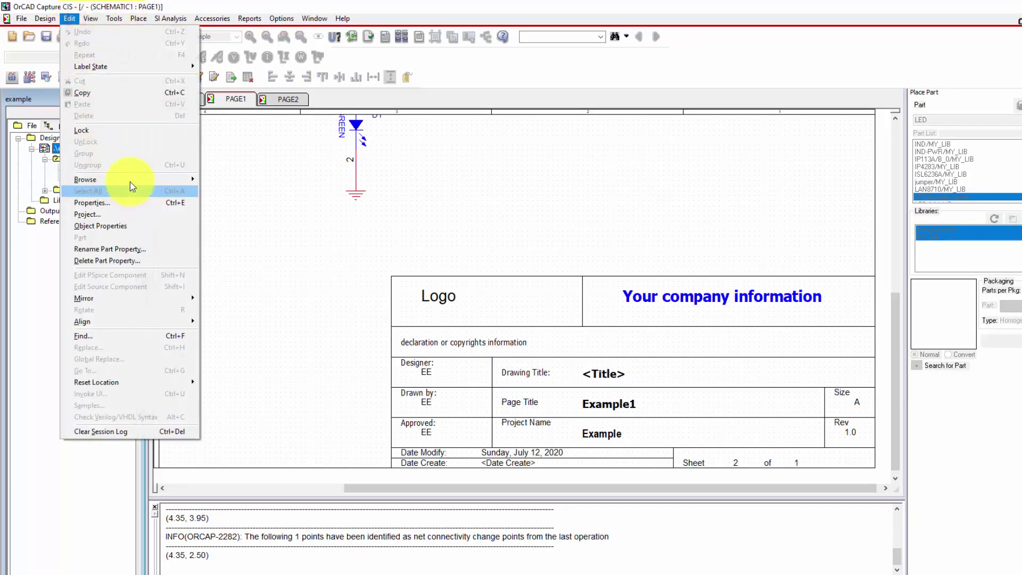
mouse_move(114, 181)
click(228, 237)
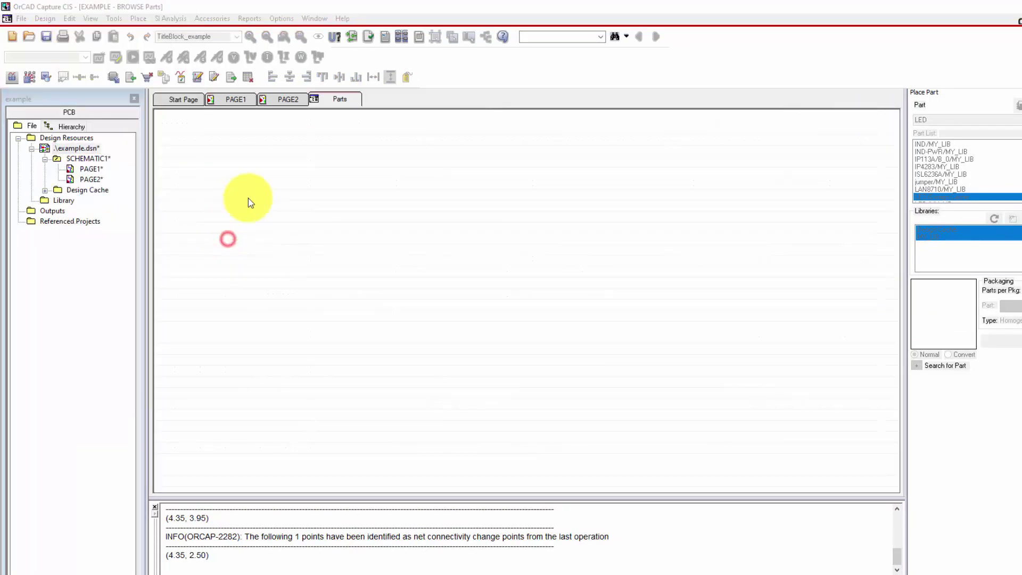
click(624, 289)
drag(265, 130, 271, 140)
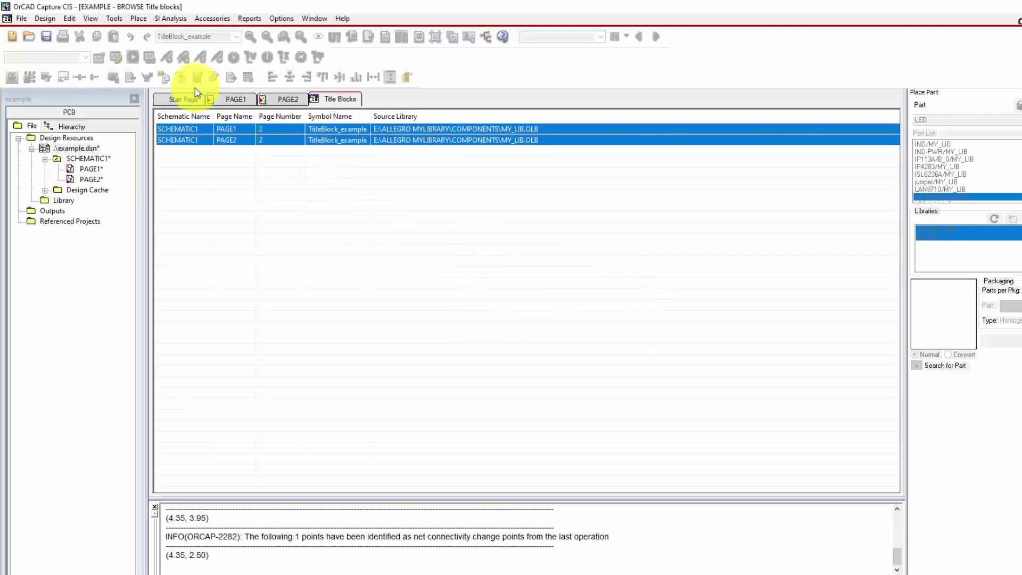
- Open the property spreadsheet for both title blocks and set the Page Number of the Example1 row to 1
key(ctrl+e)
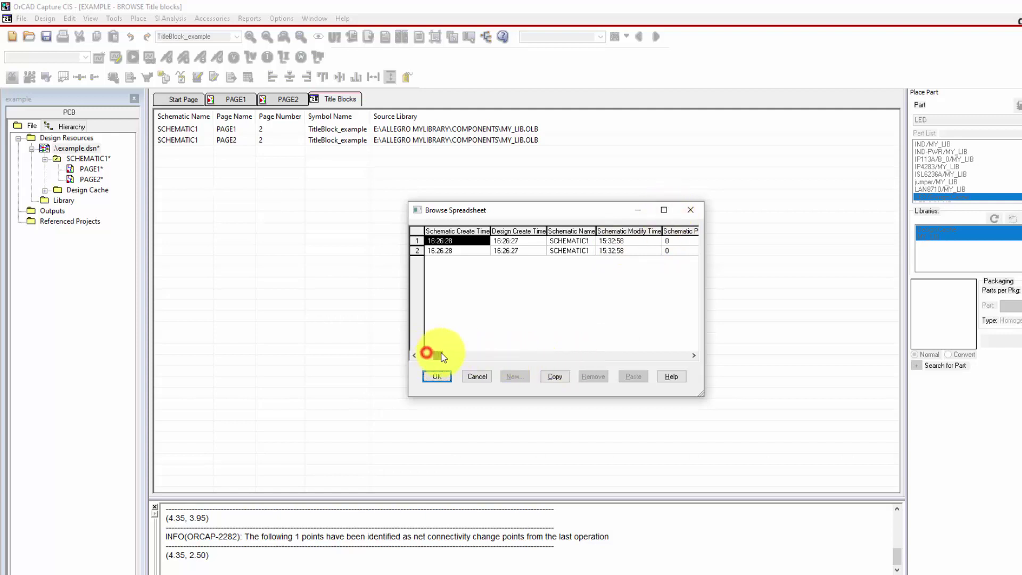
drag(441, 353, 563, 360)
click(693, 356)
click(693, 356)
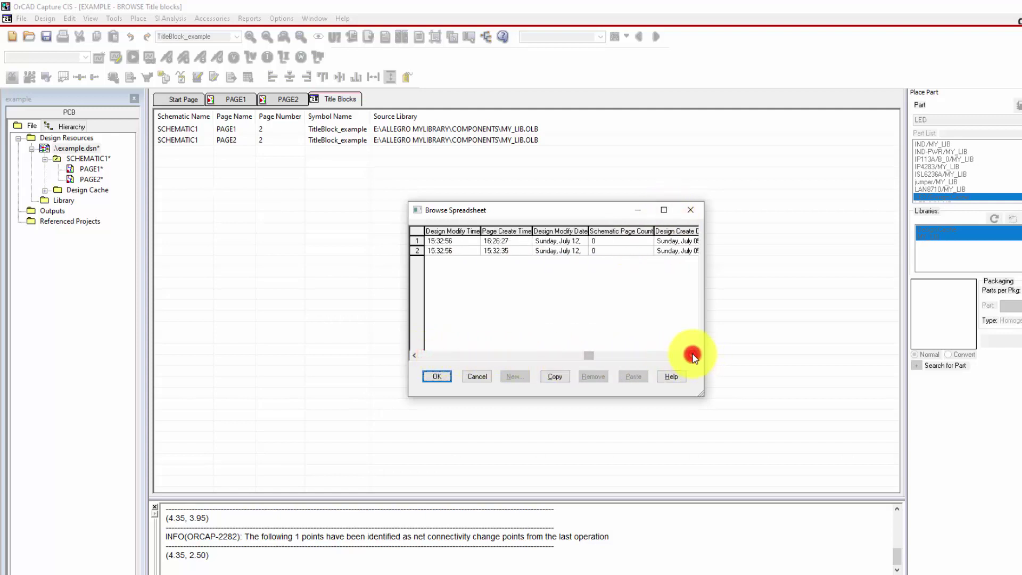
click(693, 356)
click(694, 355)
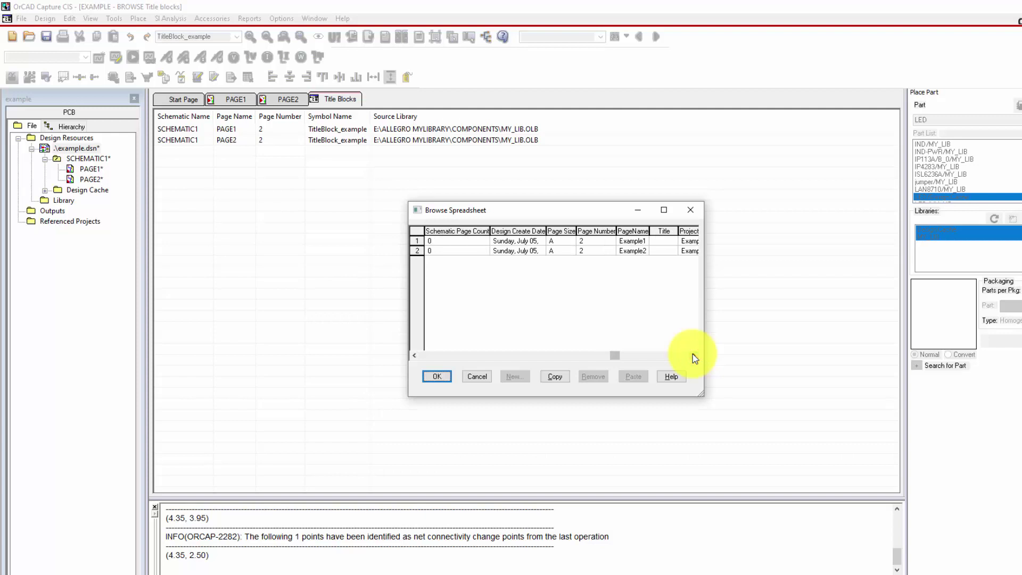
click(588, 244)
text(1)
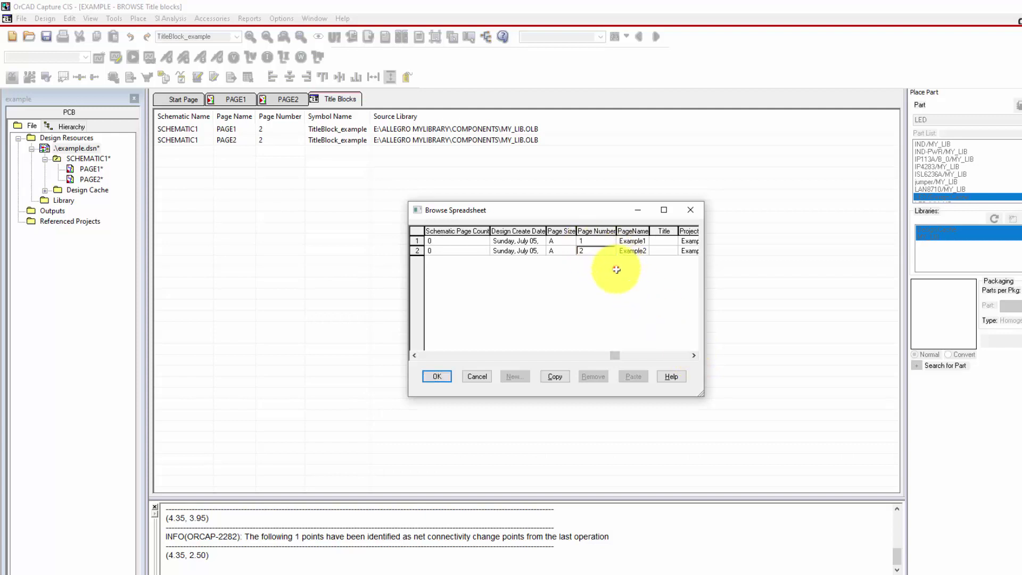
click(616, 270)
- Set Page Count to 2 for both title blocks and apply the spreadsheet changes
click(694, 355)
click(694, 355)
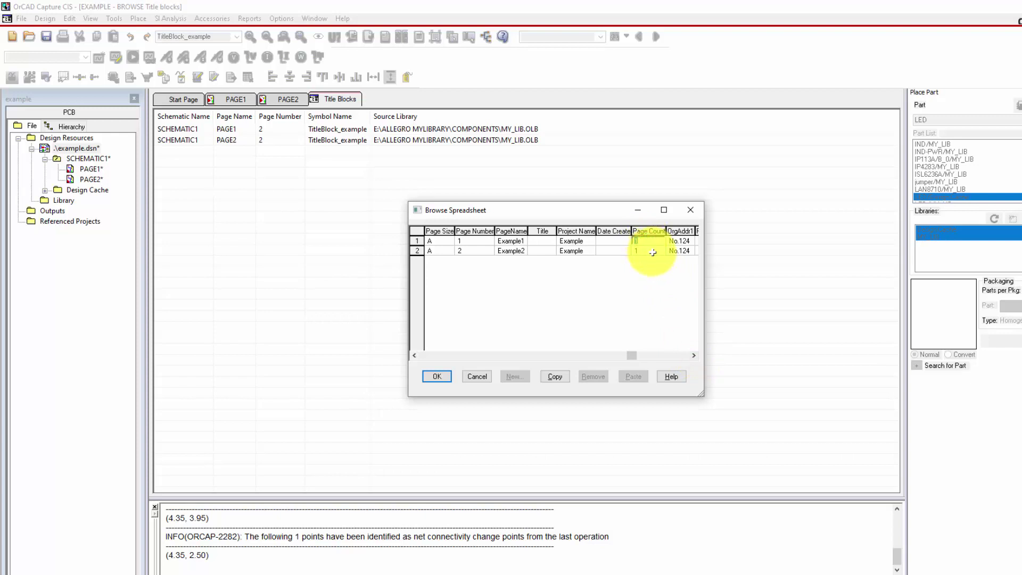
click(647, 231)
click(648, 244)
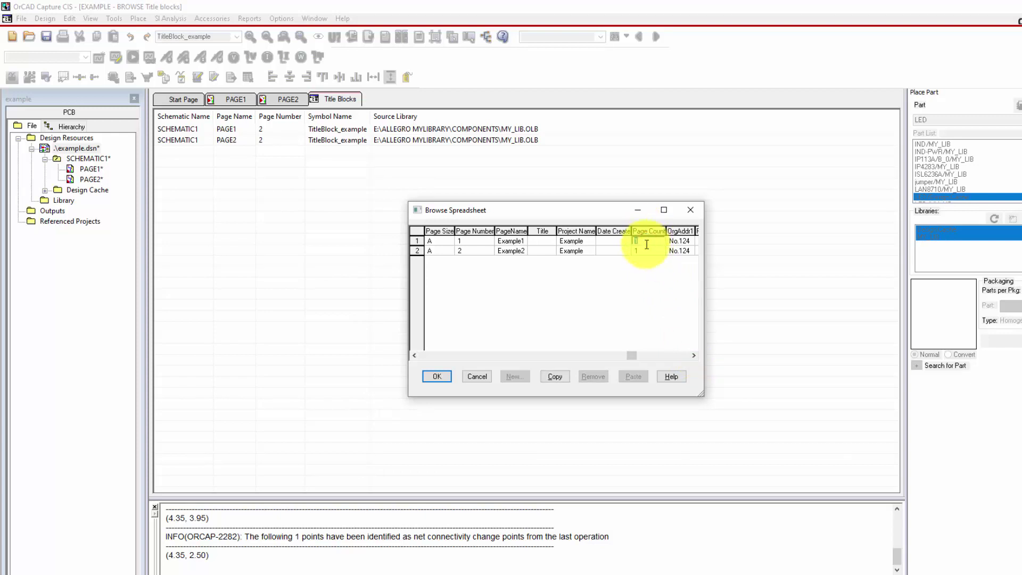
text(2)
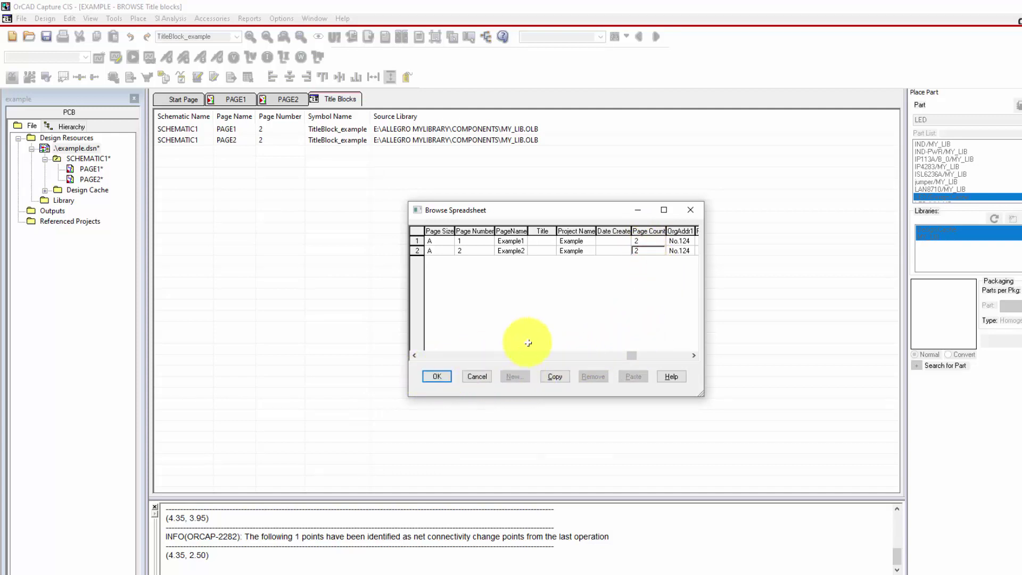
click(434, 375)
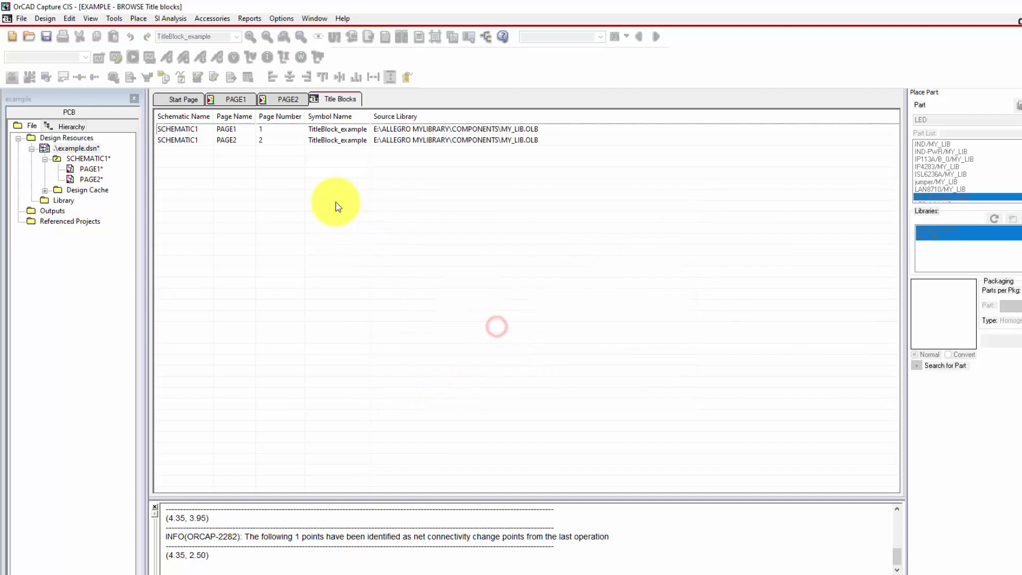
- Close the title block list and check the sheet numbering in PAGE1's title block
right_click(345, 104)
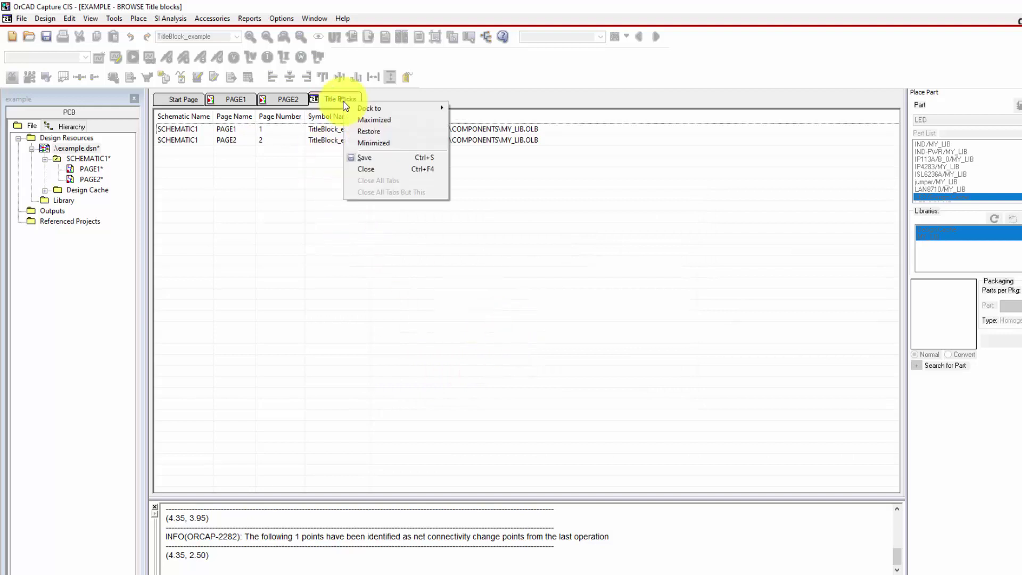
click(367, 168)
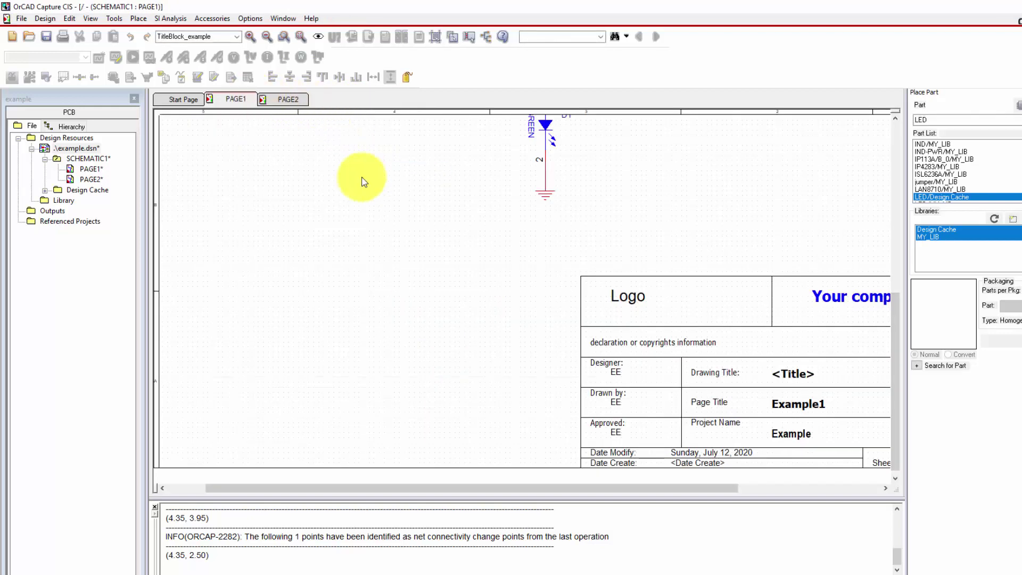
ctrl+scroll(585, 318, down, 2)
ctrl+scroll(659, 283, up, 3)
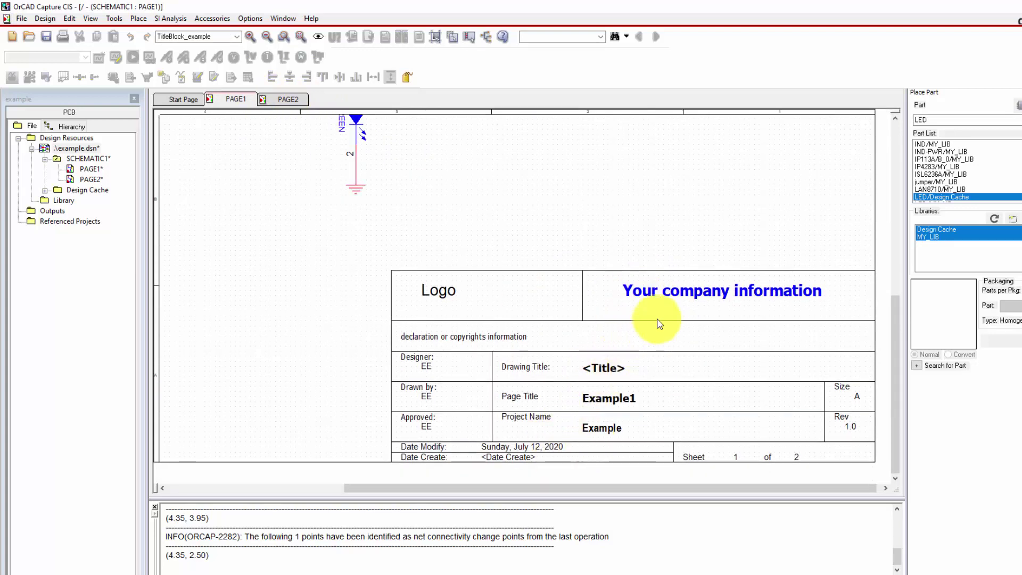
ctrl+scroll(707, 298, down, 2)
ctrl+scroll(778, 401, up, 2)
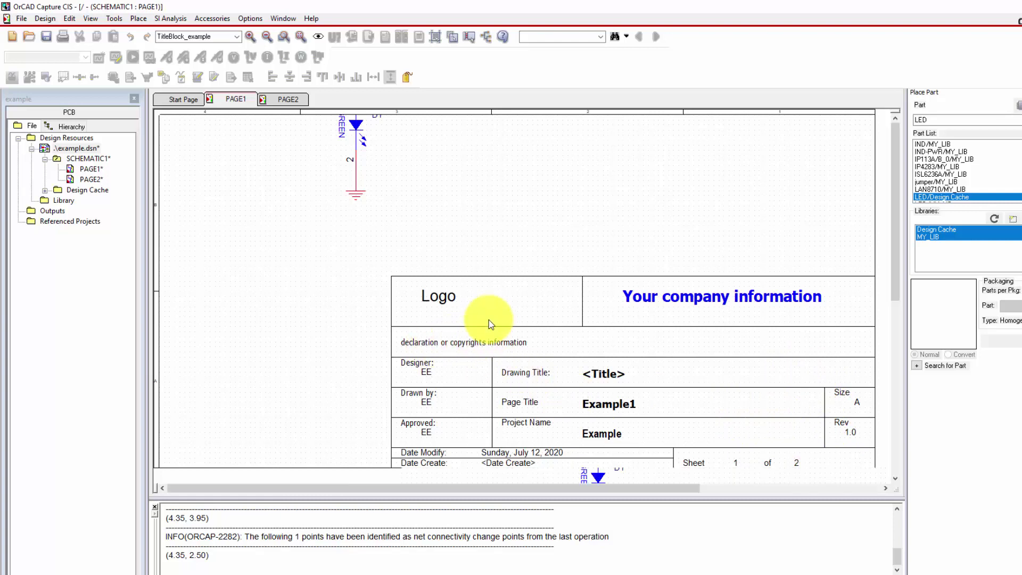
ctrl+scroll(489, 320, down, 3)
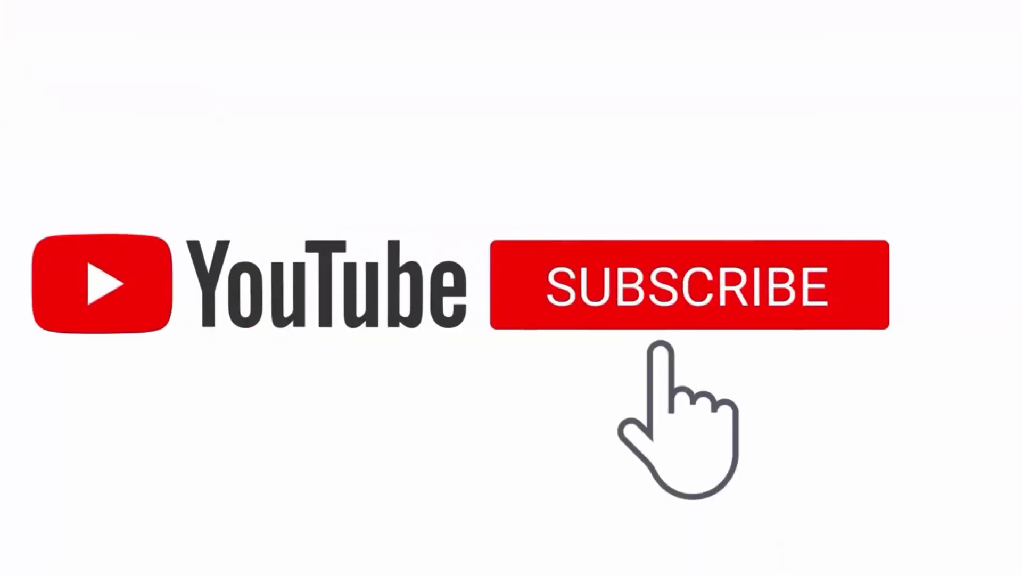